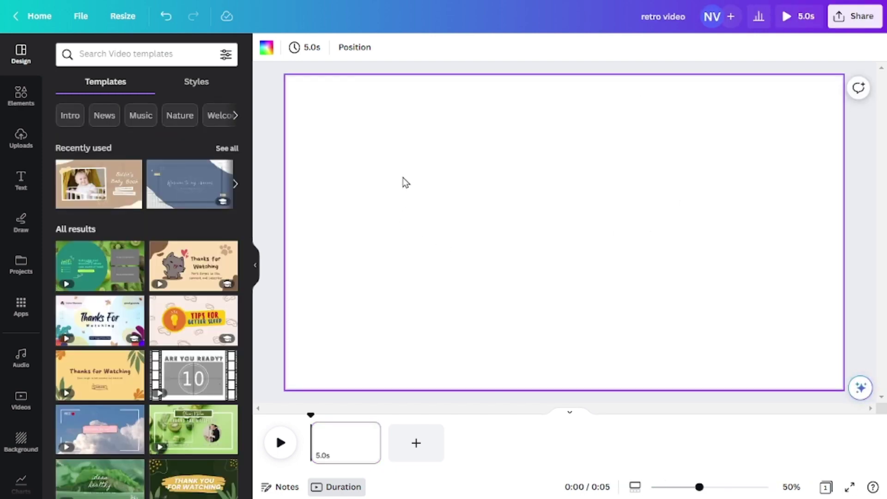
Step: Search Elements for 'retro' videos and find more like the orange sunburst video
{"action": "left_click", "coordinate": [125, 56]}
{"action": "type", "text": "retro"}
{"action": "key", "text": "Return"}
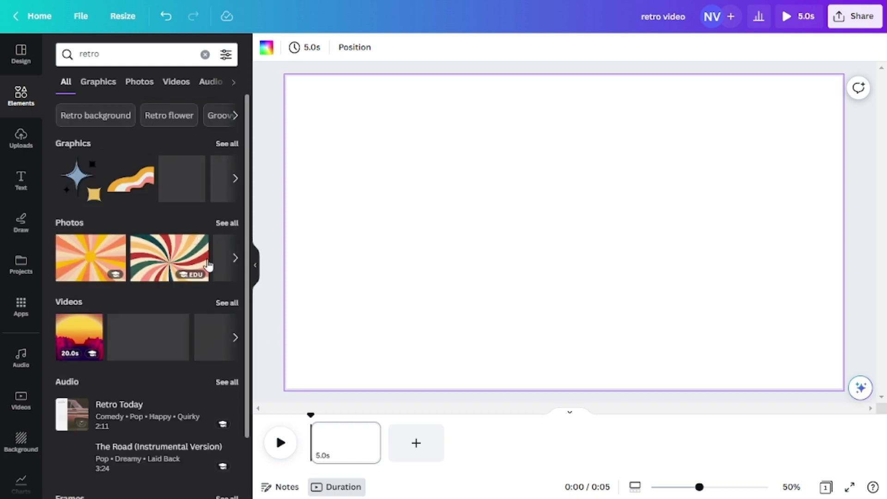
{"action": "left_click", "coordinate": [175, 82]}
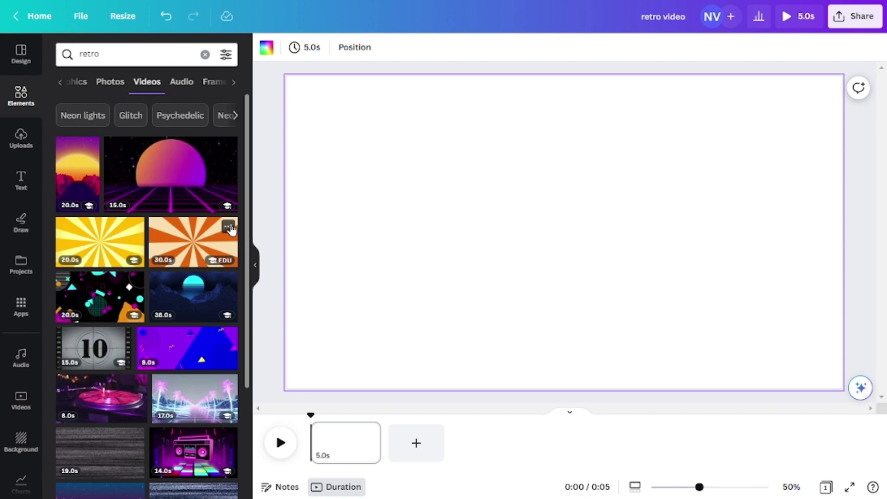
{"action": "left_click", "coordinate": [229, 228]}
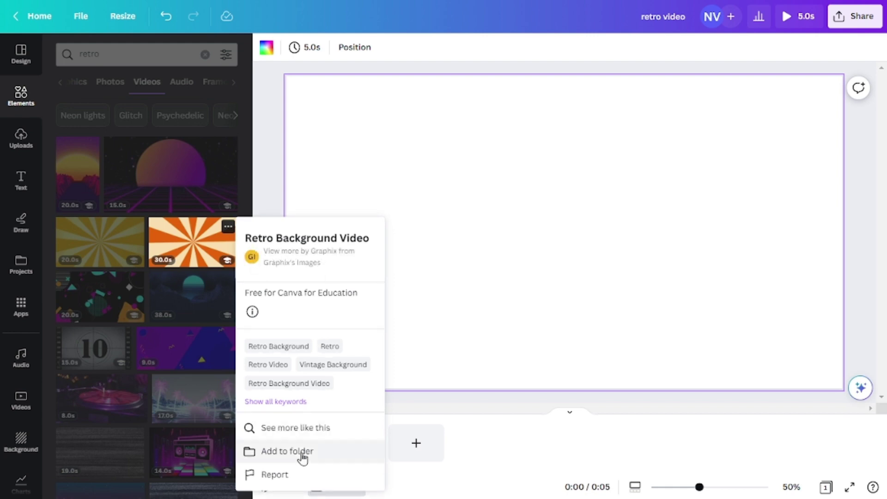
{"action": "left_click", "coordinate": [319, 438]}
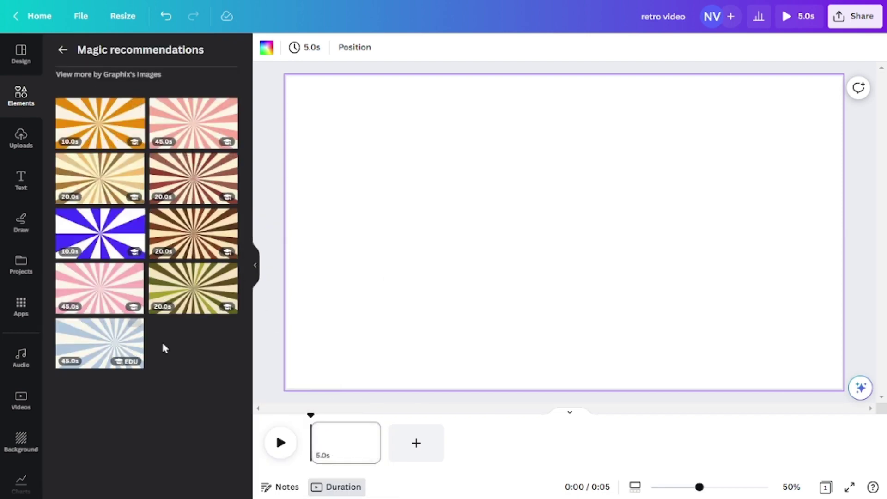
Step: Add the 20-second olive-and-cream sunburst video and centre it on the slide
{"action": "left_click", "coordinate": [183, 299]}
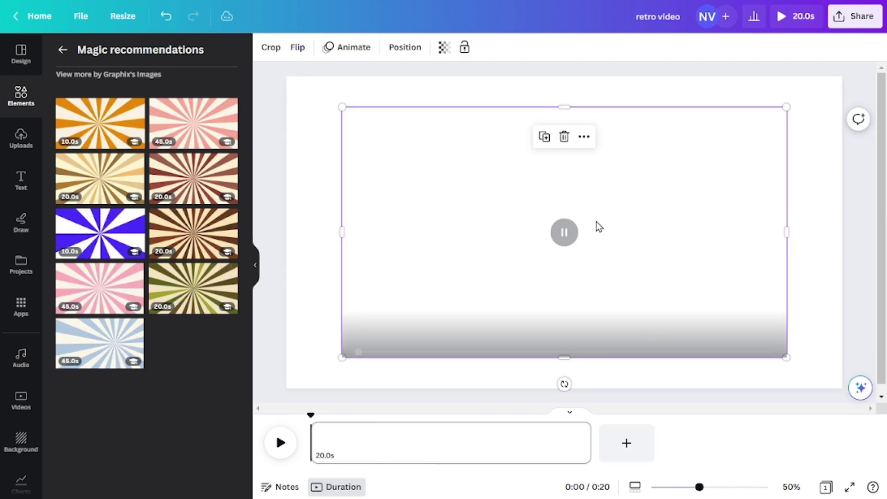
{"action": "mouse_move", "coordinate": [648, 204]}
{"action": "left_mouse_down"}
{"action": "mouse_move", "coordinate": [657, 165]}
{"action": "mouse_move", "coordinate": [654, 210]}
{"action": "left_mouse_up"}
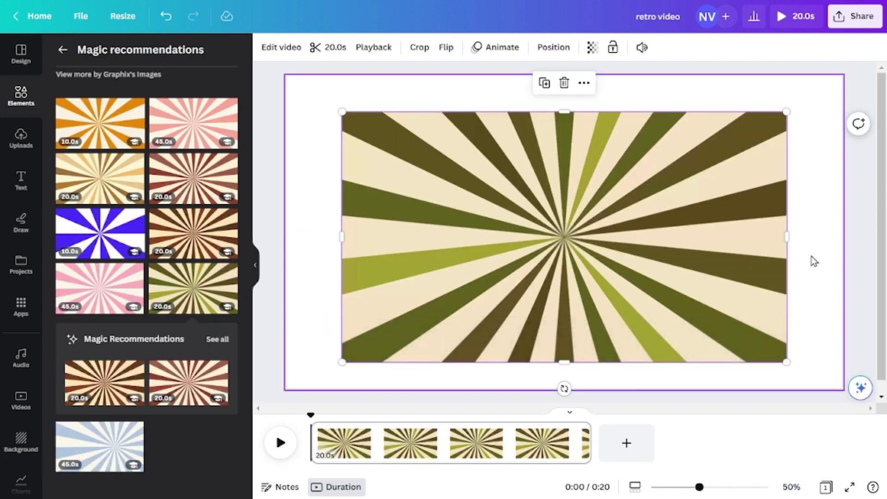
{"action": "left_click", "coordinate": [812, 257]}
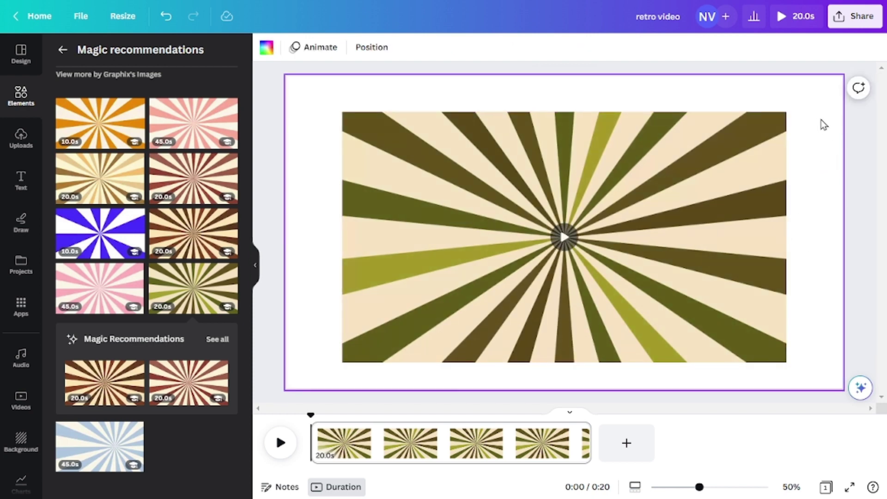
{"action": "left_click", "coordinate": [21, 139]}
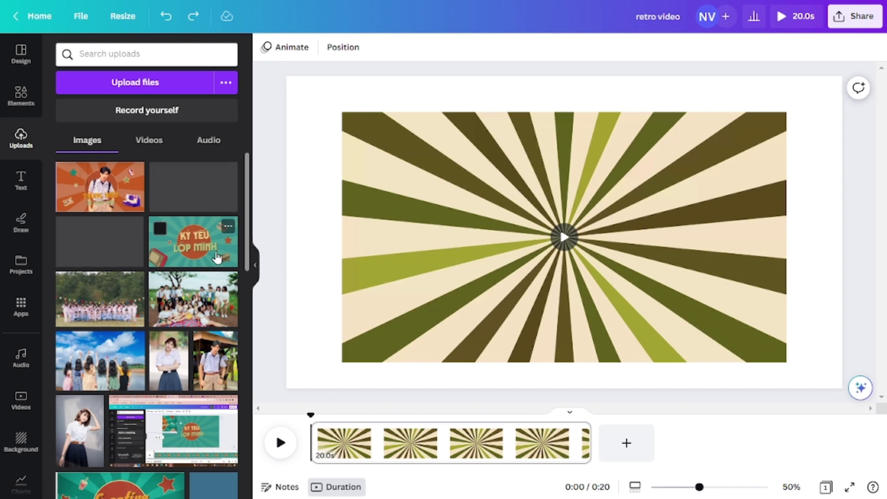
Step: Add the uploaded KỶ YẾU LỚP MÌNH image and make the page background teal
{"action": "left_click", "coordinate": [216, 257]}
{"action": "left_click_drag", "start_coordinate": [689, 217], "coordinate": [556, 239]}
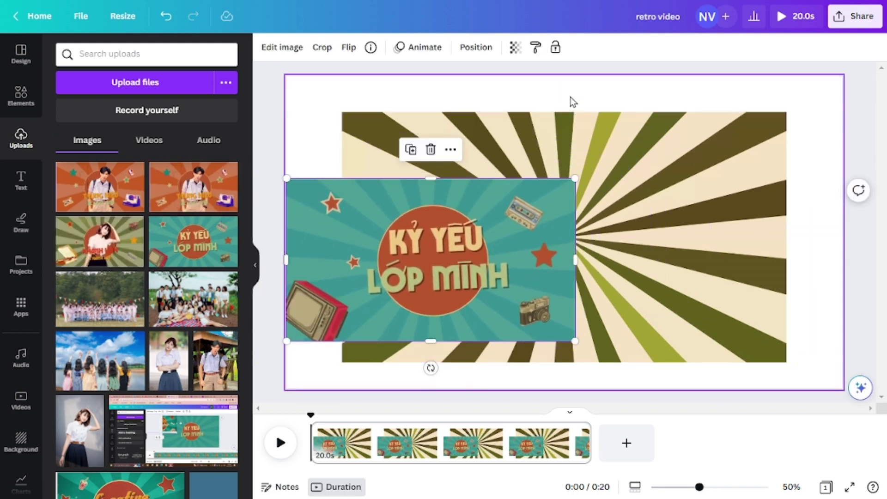
{"action": "left_click", "coordinate": [572, 101]}
{"action": "left_click", "coordinate": [267, 48]}
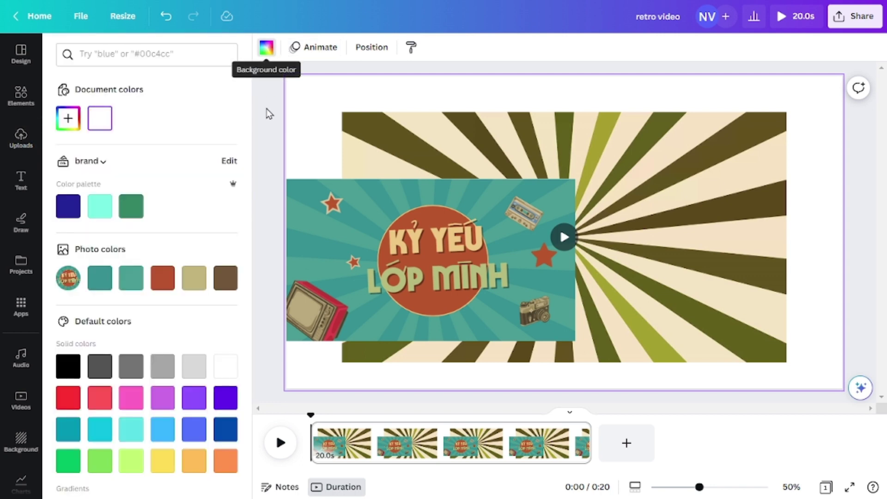
{"action": "left_click", "coordinate": [100, 278]}
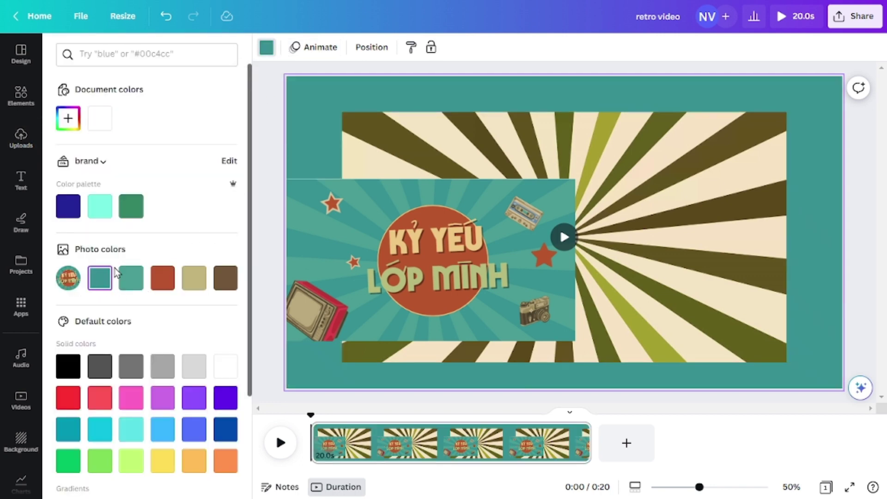
Step: Fade the sunburst video to transparency 8 and stretch it to fill the page
{"action": "left_click", "coordinate": [626, 176]}
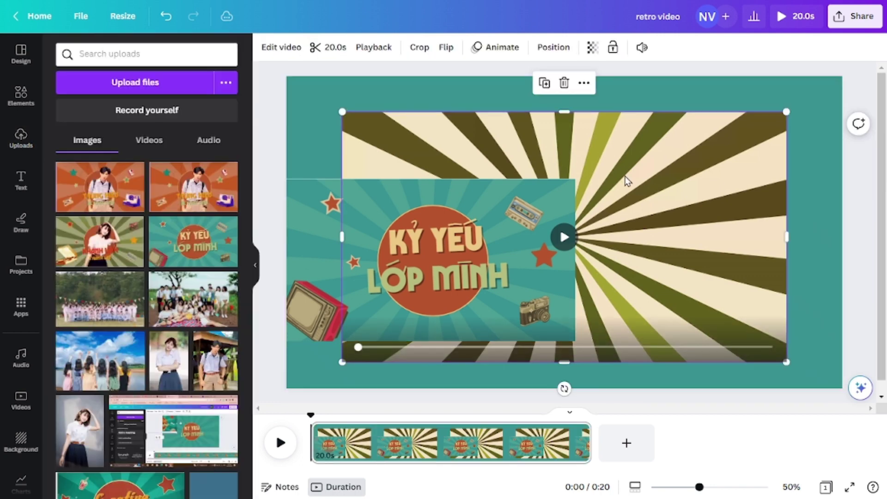
{"action": "left_click", "coordinate": [593, 47]}
{"action": "left_click_drag", "start_coordinate": [573, 99], "coordinate": [493, 99]}
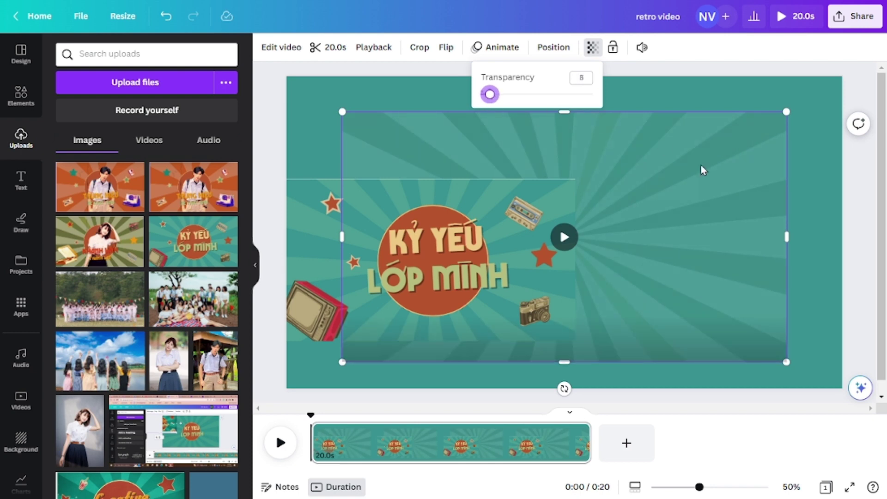
{"action": "left_click_drag", "start_coordinate": [700, 168], "coordinate": [642, 131]}
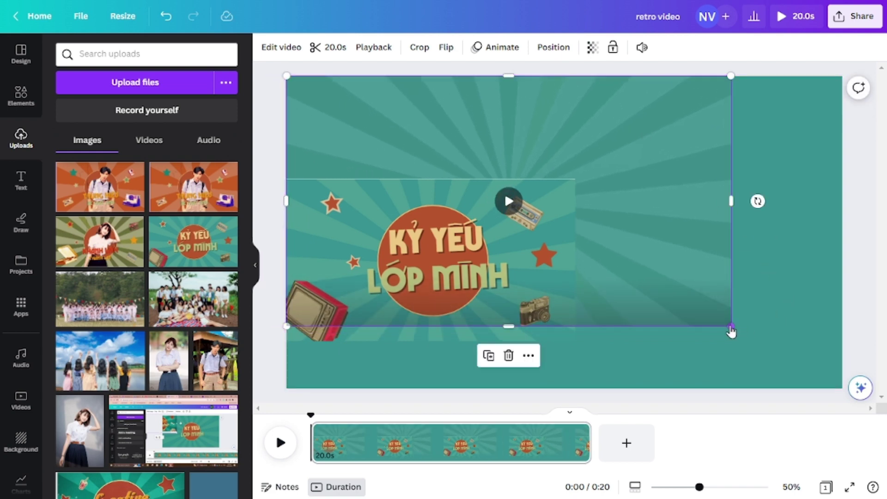
{"action": "left_click_drag", "start_coordinate": [827, 388], "coordinate": [842, 388]}
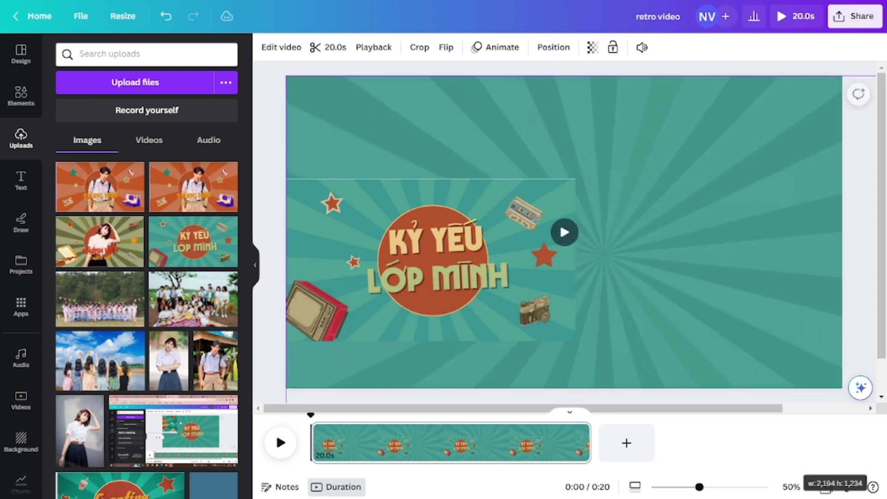
{"action": "left_click_drag", "start_coordinate": [661, 345], "coordinate": [580, 318]}
Step: Shrink the KỶ YẾU LỚP MÌNH image into the bottom-left corner
{"action": "left_click_drag", "start_coordinate": [577, 177], "coordinate": [416, 271]}
{"action": "left_click", "coordinate": [820, 247]}
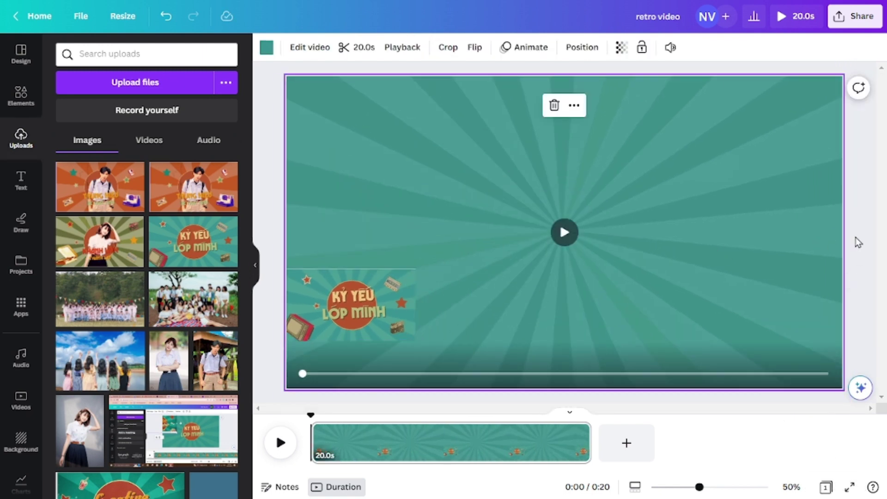
{"action": "left_click", "coordinate": [874, 241]}
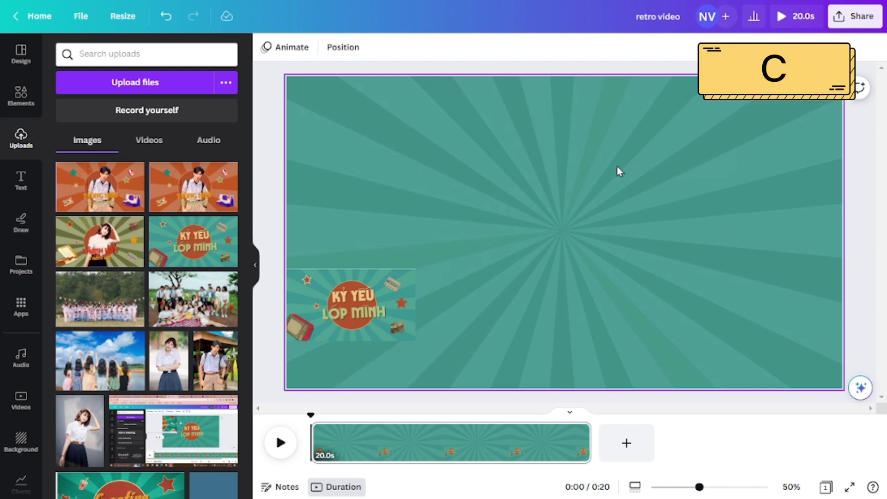
Step: Add a circle filled brick red with a solid outline of weight 5
{"action": "key", "text": "c"}
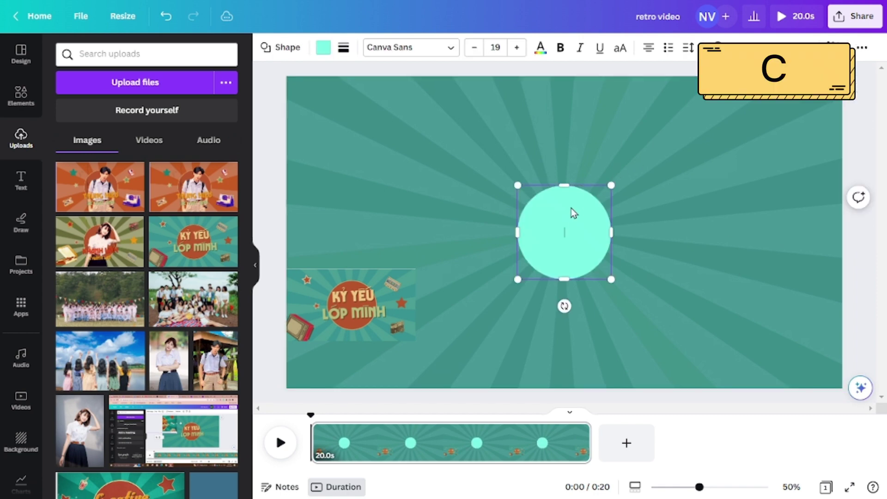
{"action": "left_click", "coordinate": [325, 49]}
{"action": "left_click", "coordinate": [160, 279]}
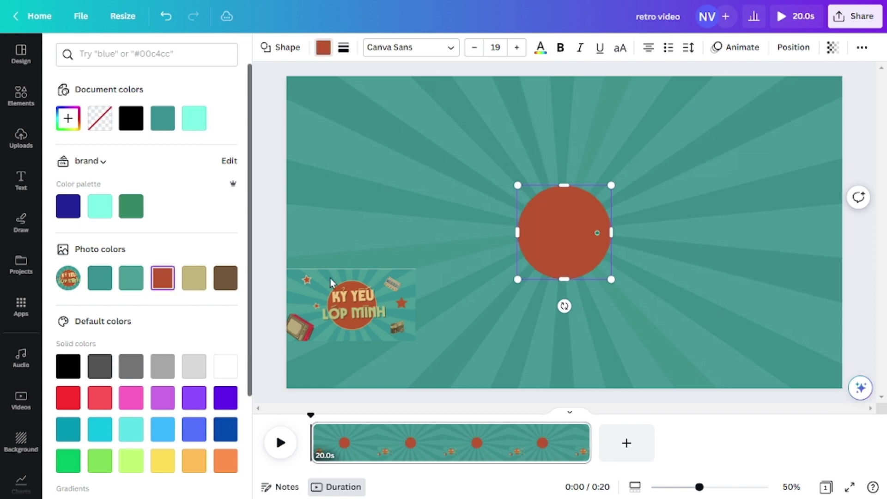
{"action": "left_click", "coordinate": [344, 48]}
{"action": "left_click_drag", "start_coordinate": [345, 139], "coordinate": [350, 139]}
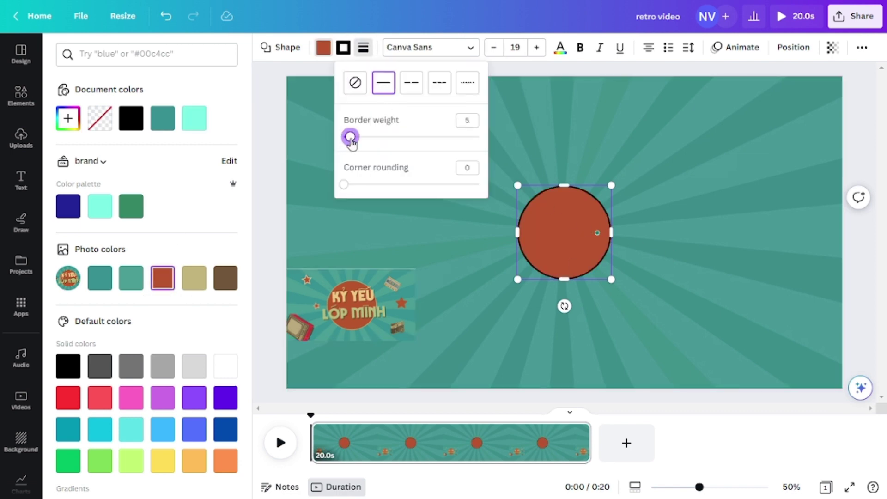
Step: Set the circle's outline colour to light beige #F1D8B1
{"action": "left_click", "coordinate": [342, 48]}
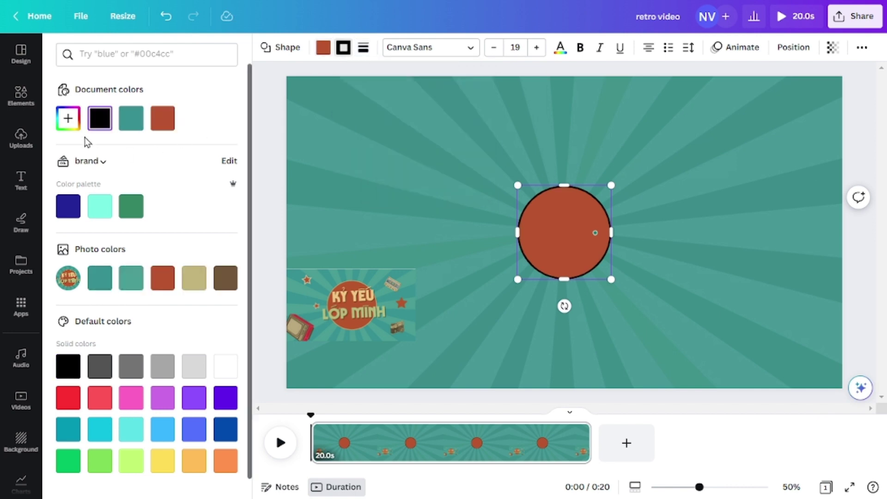
{"action": "left_click", "coordinate": [67, 121]}
{"action": "left_click", "coordinate": [85, 219]}
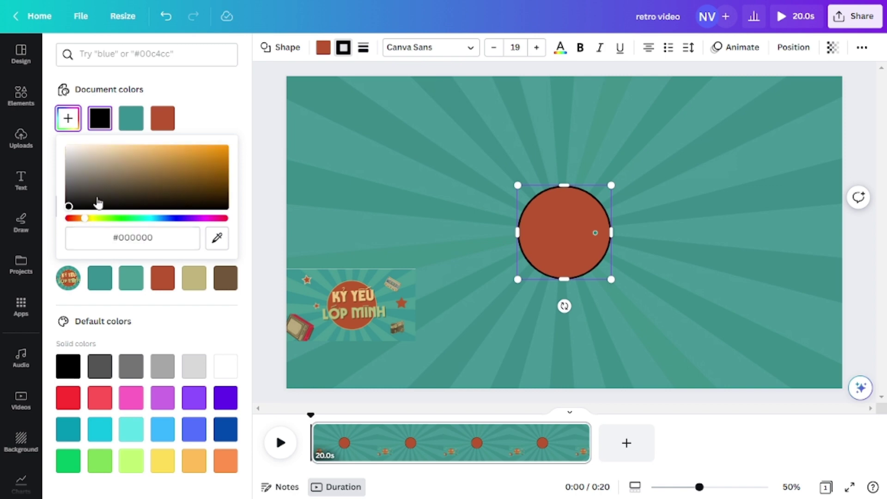
{"action": "left_click_drag", "start_coordinate": [106, 195], "coordinate": [108, 148]}
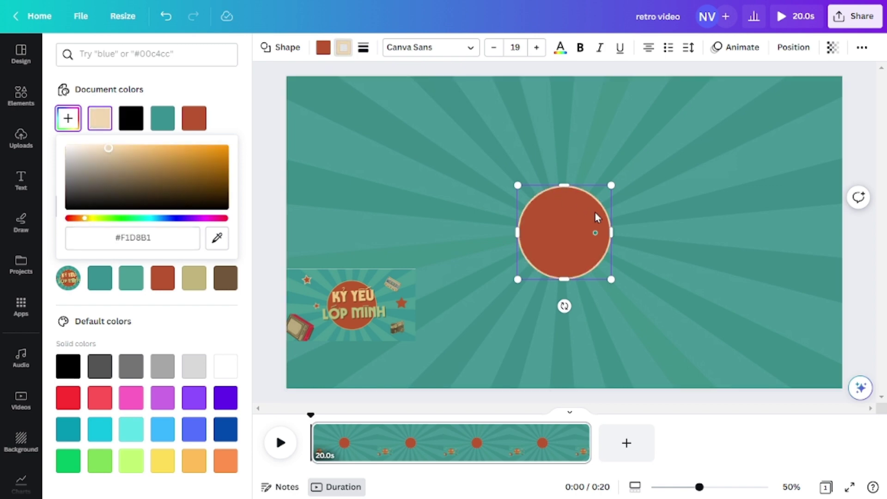
Step: Enlarge the circle and centre it on the slide
{"action": "left_click", "coordinate": [668, 223]}
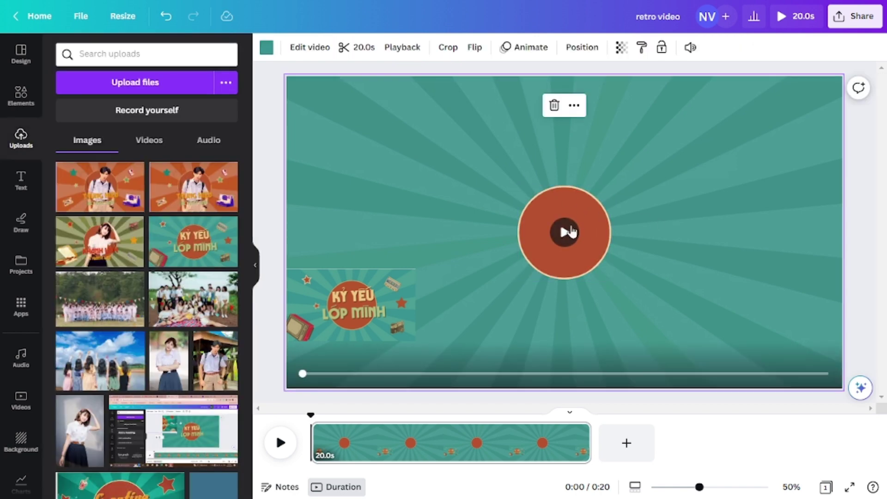
{"action": "left_click", "coordinate": [586, 214]}
{"action": "left_click_drag", "start_coordinate": [519, 277], "coordinate": [580, 231]}
{"action": "left_click", "coordinate": [343, 48]}
{"action": "left_click", "coordinate": [364, 47]}
{"action": "left_click", "coordinate": [747, 192]}
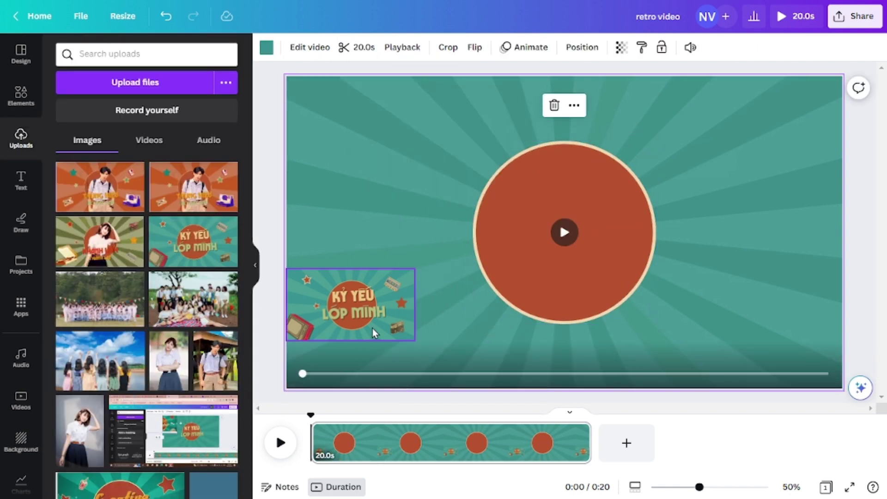
Step: Add a wide text box in the iCielBC Lodestone font and enlarge it
{"action": "left_click", "coordinate": [254, 147]}
{"action": "left_click", "coordinate": [414, 174]}
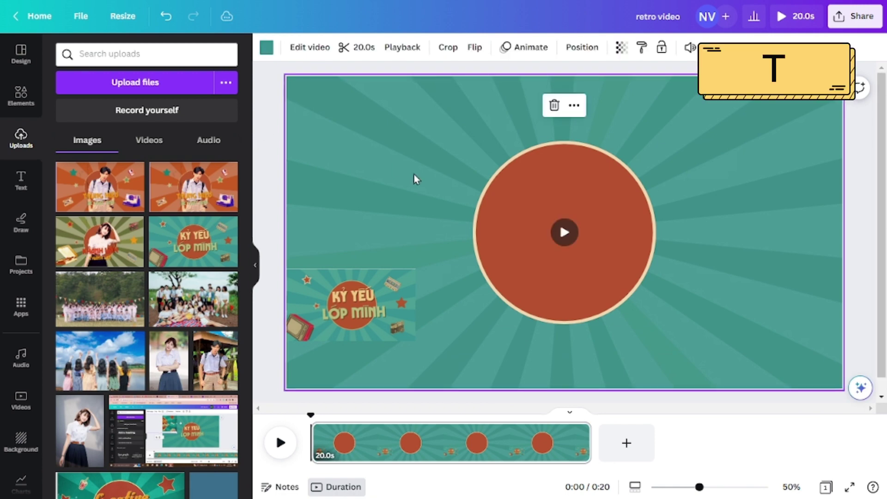
{"action": "key", "text": "t"}
{"action": "left_click_drag", "start_coordinate": [525, 223], "coordinate": [392, 141]}
{"action": "left_click", "coordinate": [329, 52]}
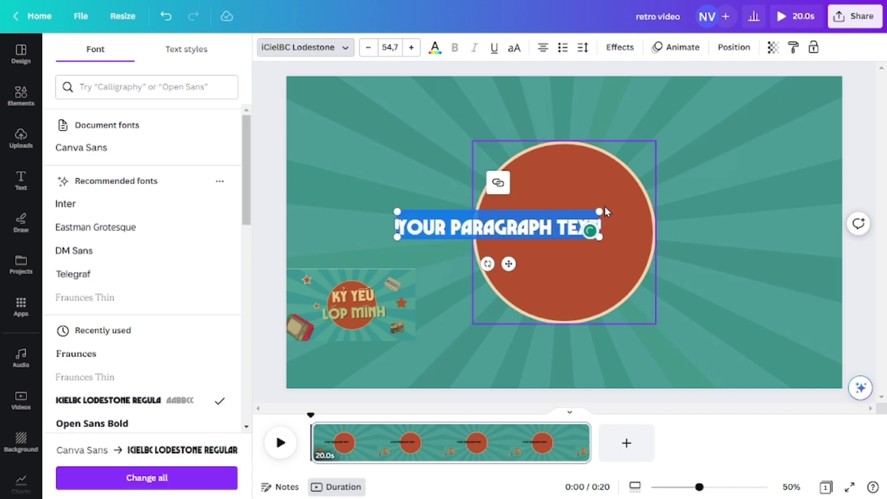
{"action": "left_click_drag", "start_coordinate": [602, 209], "coordinate": [731, 175]}
Step: Type the title VINTAGE over INTRO VIDEO on two lines, deleting the word RETRO
{"action": "type", "text": "RETRO VIN"}
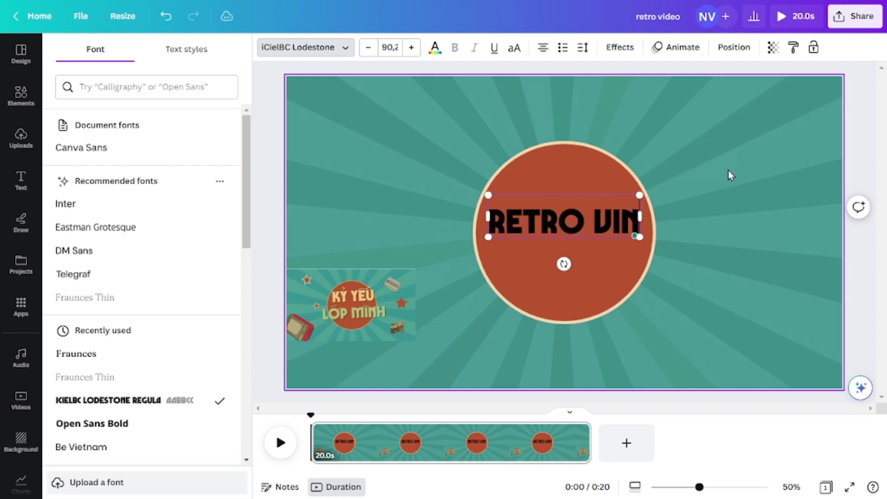
{"action": "type", "text": "TAGE"}
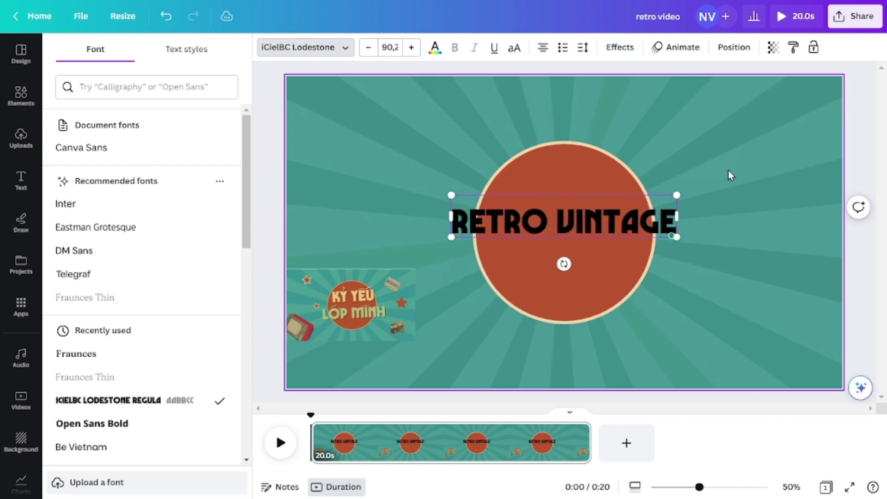
{"action": "key", "text": "Return"}
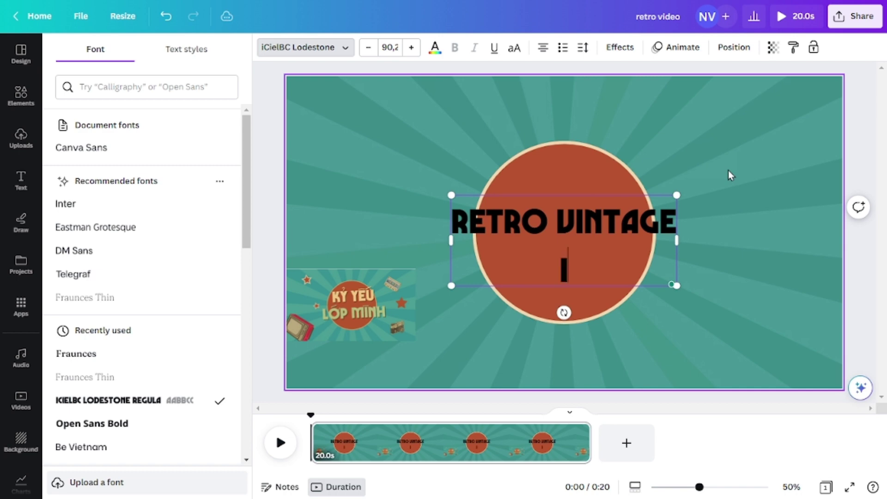
{"action": "type", "text": "INTRO VIDEO"}
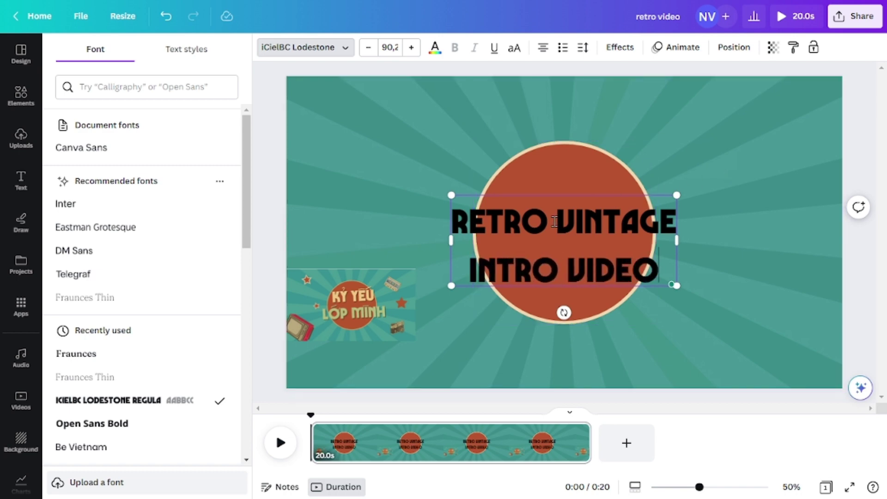
{"action": "mouse_move", "coordinate": [555, 222]}
{"action": "left_mouse_down"}
{"action": "mouse_move", "coordinate": [705, 235]}
{"action": "mouse_move", "coordinate": [572, 226]}
{"action": "left_mouse_up"}
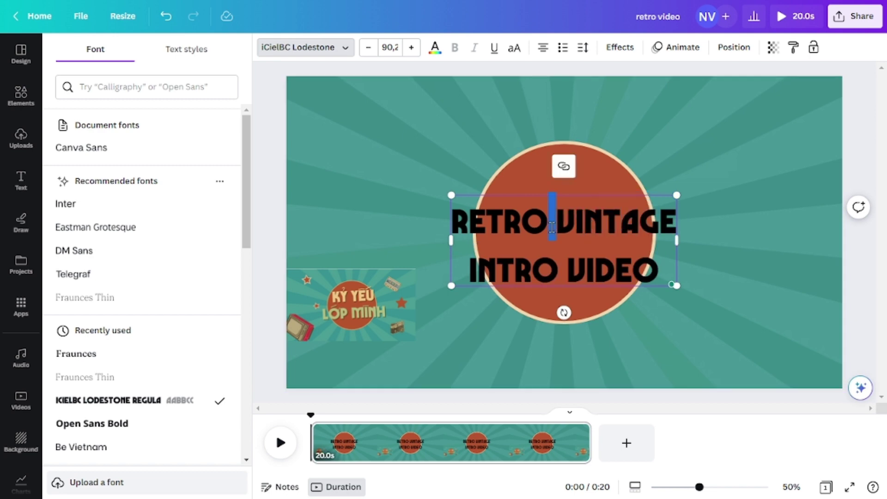
{"action": "key", "text": "BackSpace"}
{"action": "key", "text": "BackSpace"}
{"action": "key", "text": "BackSpace"}
{"action": "key", "text": "BackSpace"}
{"action": "key", "text": "BackSpace"}
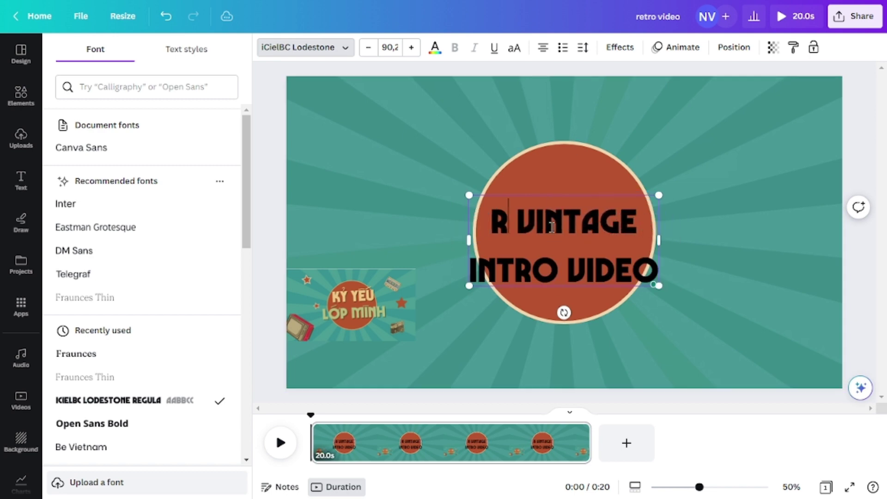
Step: Tighten the line spacing of both title lines to 0.99
{"action": "left_click", "coordinate": [667, 315]}
{"action": "left_click_drag", "start_coordinate": [640, 280], "coordinate": [620, 247]}
{"action": "triple_click", "coordinate": [578, 213]}
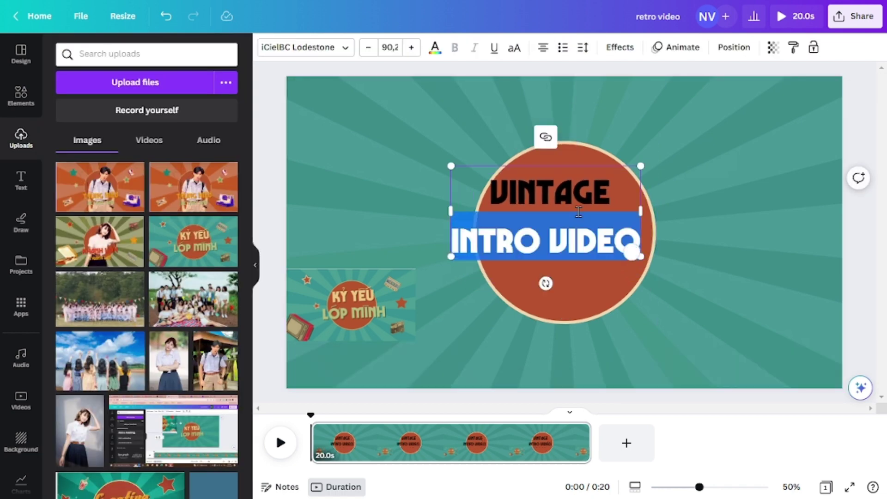
{"action": "key", "text": "ctrl+a"}
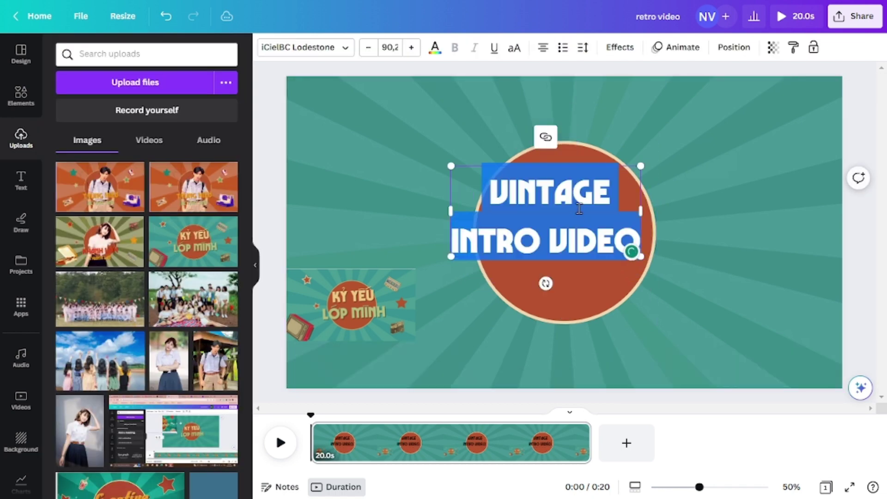
{"action": "left_click", "coordinate": [583, 49]}
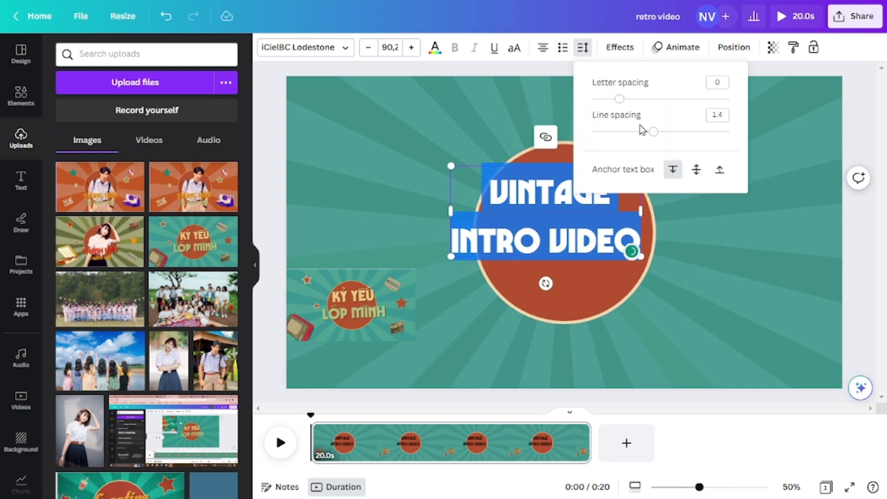
{"action": "left_click_drag", "start_coordinate": [644, 134], "coordinate": [626, 133]}
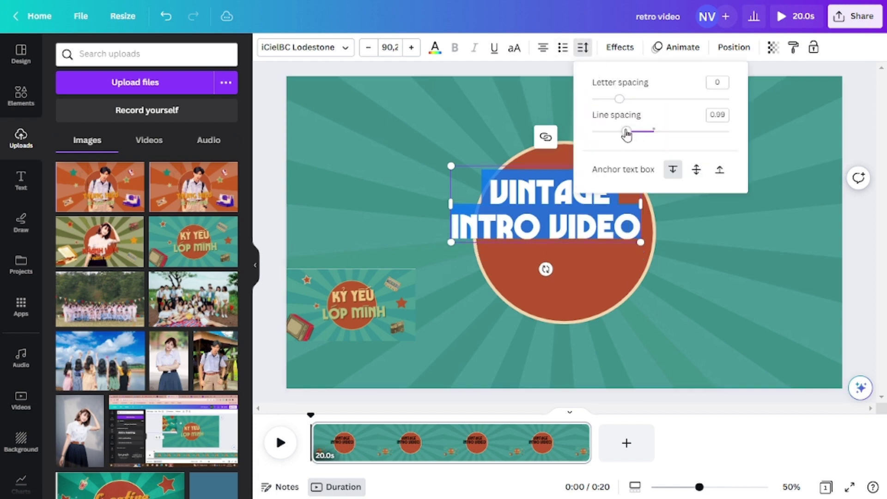
Step: Centre the title on the circle and enlarge it to size 116
{"action": "left_click", "coordinate": [697, 258]}
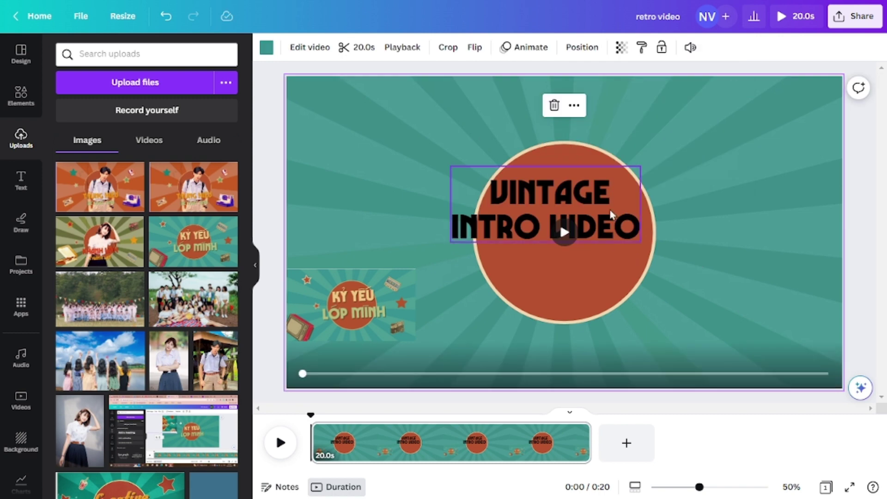
{"action": "left_click_drag", "start_coordinate": [599, 215], "coordinate": [607, 222]}
{"action": "left_click_drag", "start_coordinate": [658, 192], "coordinate": [710, 172]}
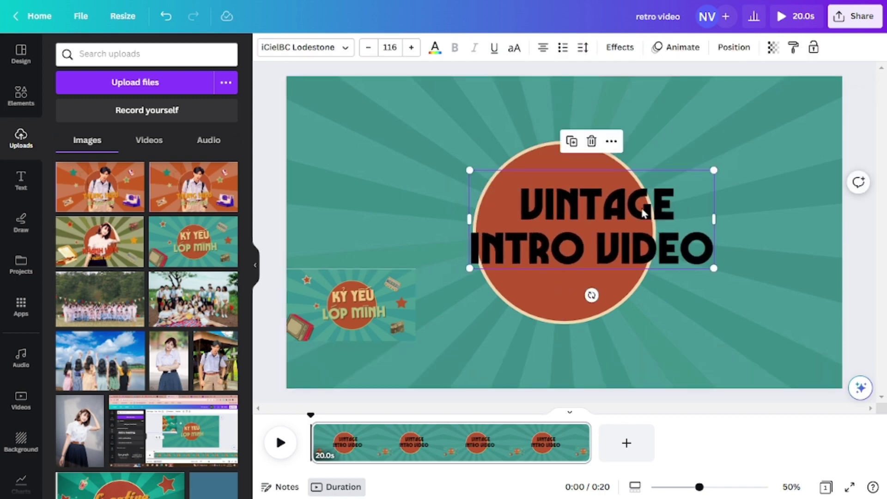
{"action": "left_click_drag", "start_coordinate": [643, 213], "coordinate": [616, 216]}
{"action": "double_click", "coordinate": [593, 210]}
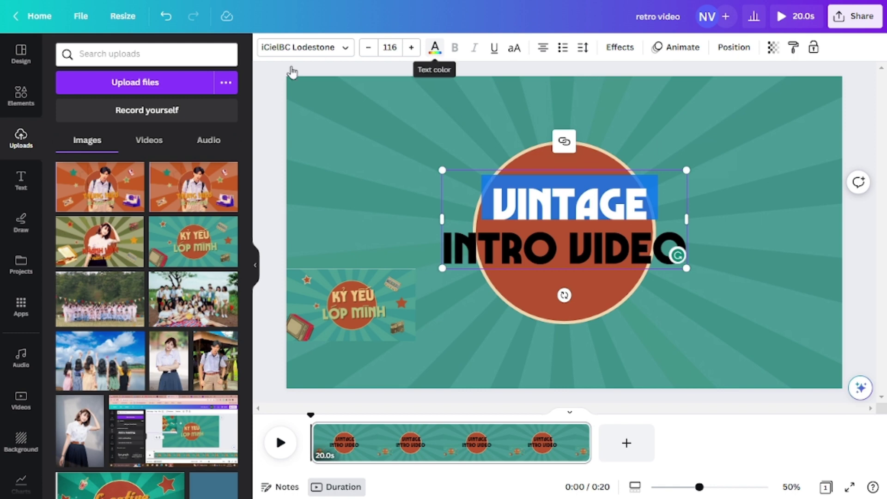
Step: Colour VINTAGE pale yellow, sampled from the thumbnail lettering
{"action": "left_click", "coordinate": [434, 54]}
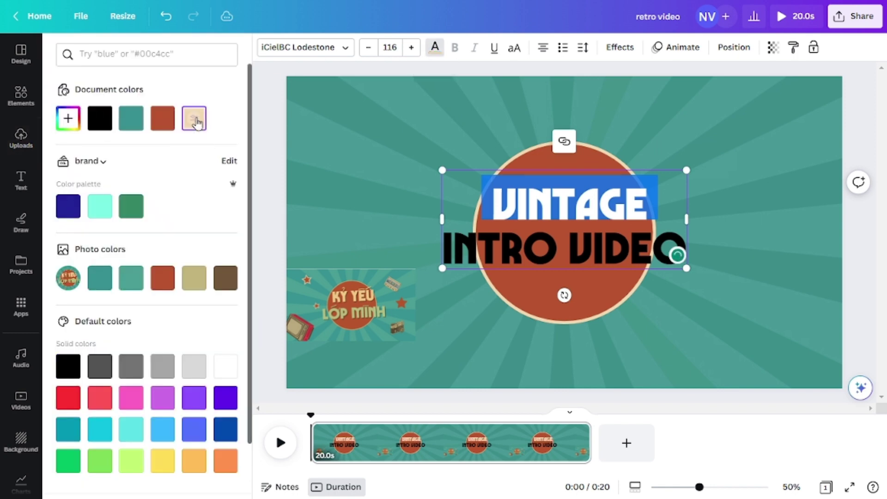
{"action": "left_click", "coordinate": [69, 119]}
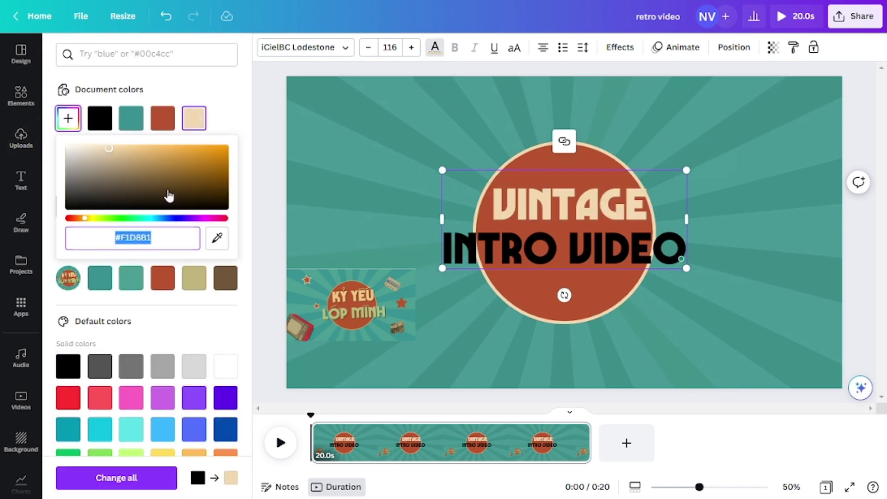
{"action": "left_click", "coordinate": [218, 240]}
{"action": "left_click", "coordinate": [348, 296]}
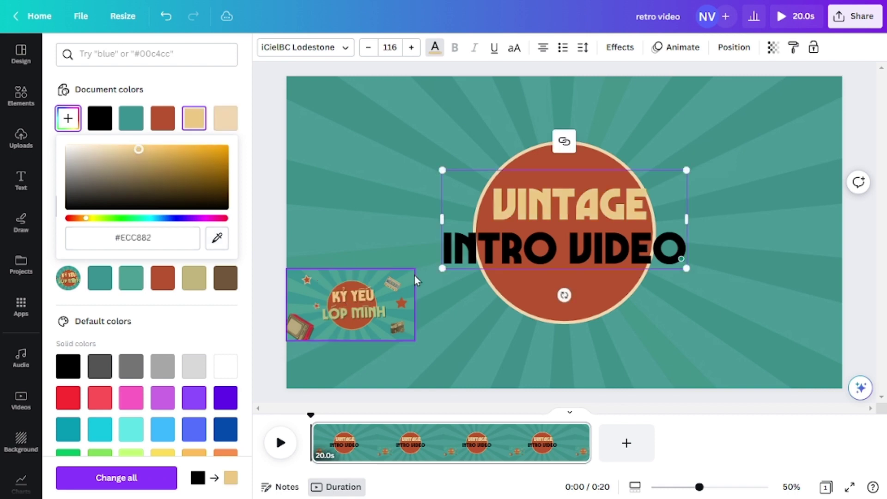
{"action": "left_click", "coordinate": [557, 253]}
Step: Colour INTRO VIDEO light green, sampled from the thumbnail
{"action": "triple_click", "coordinate": [557, 254]}
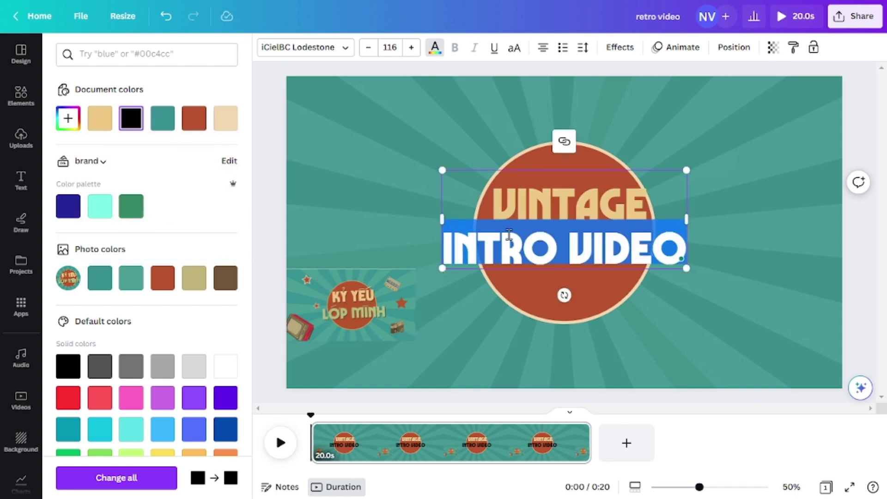
{"action": "left_click", "coordinate": [74, 121]}
{"action": "left_click", "coordinate": [217, 238]}
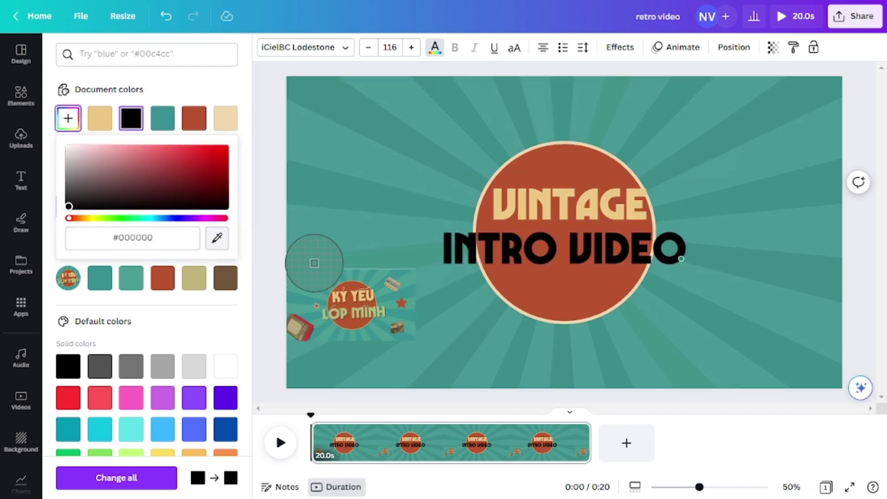
{"action": "left_click", "coordinate": [370, 311]}
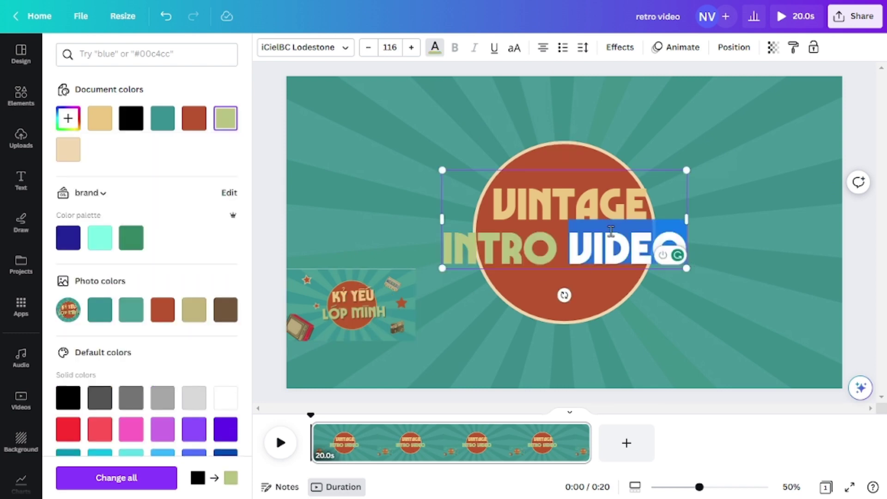
Step: Give the whole title a black drop shadow
{"action": "key", "text": "ctrl+a"}
{"action": "left_click", "coordinate": [617, 47]}
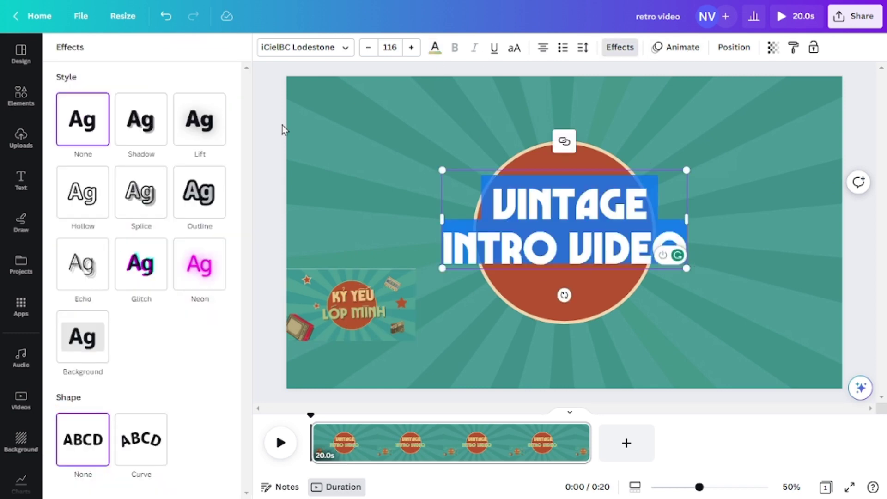
{"action": "left_click", "coordinate": [141, 119]}
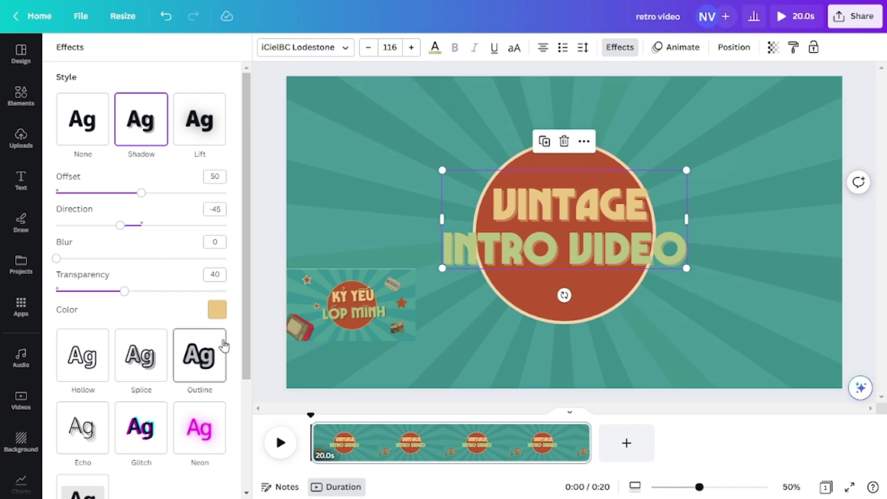
{"action": "left_click", "coordinate": [217, 310]}
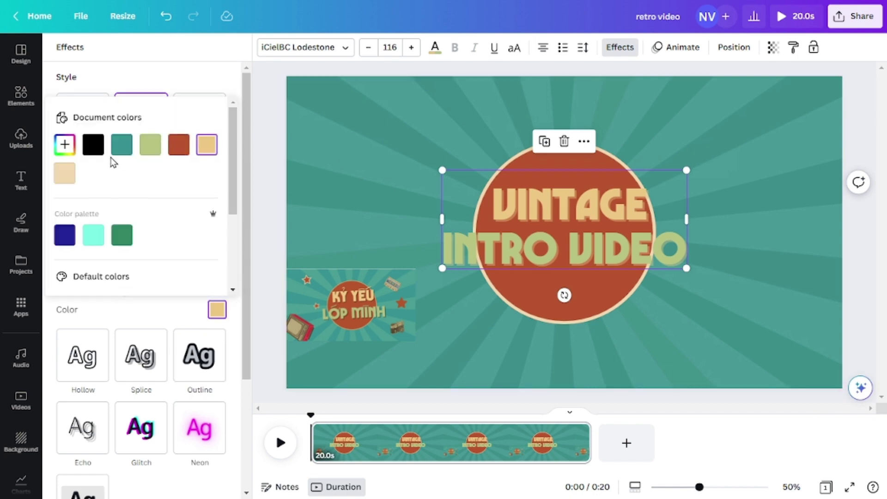
{"action": "left_click", "coordinate": [93, 147]}
{"action": "left_click", "coordinate": [376, 168]}
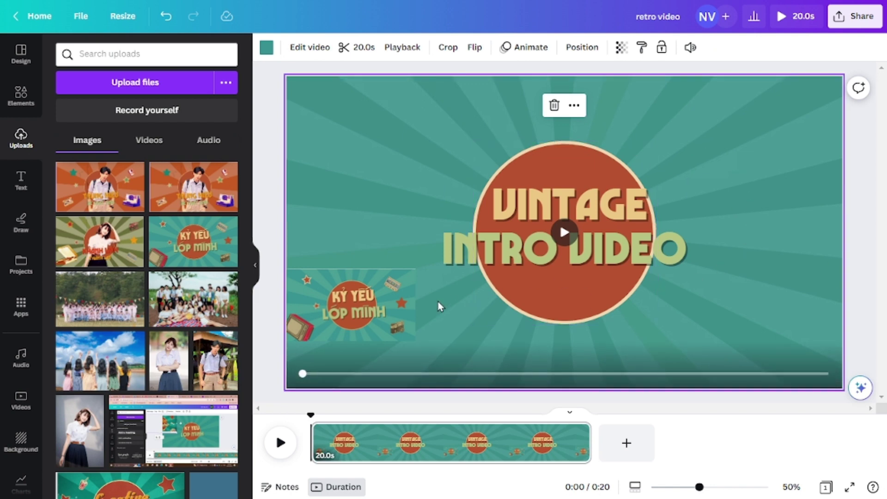
Step: Nudge the title image lower right, then add a large red star at the upper left
{"action": "left_click_drag", "start_coordinate": [390, 326], "coordinate": [403, 345]}
{"action": "left_click", "coordinate": [21, 95]}
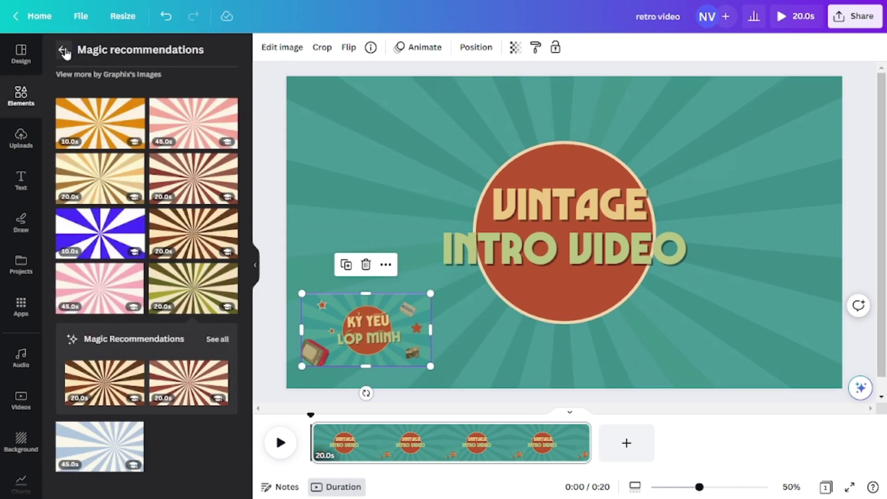
{"action": "left_click", "coordinate": [64, 50]}
{"action": "left_click", "coordinate": [98, 82]}
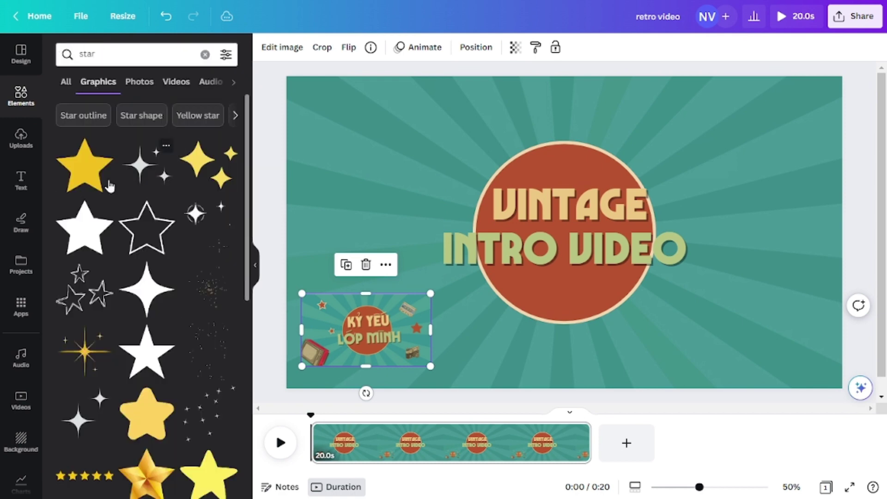
{"action": "left_click", "coordinate": [99, 189]}
{"action": "left_click_drag", "start_coordinate": [634, 318], "coordinate": [742, 301]}
{"action": "left_click", "coordinate": [267, 47]}
{"action": "left_click", "coordinate": [195, 118]}
Step: Duplicate the star into three pale yellow #ecc882 stars scattered around the title
{"action": "key", "text": "ctrl+d"}
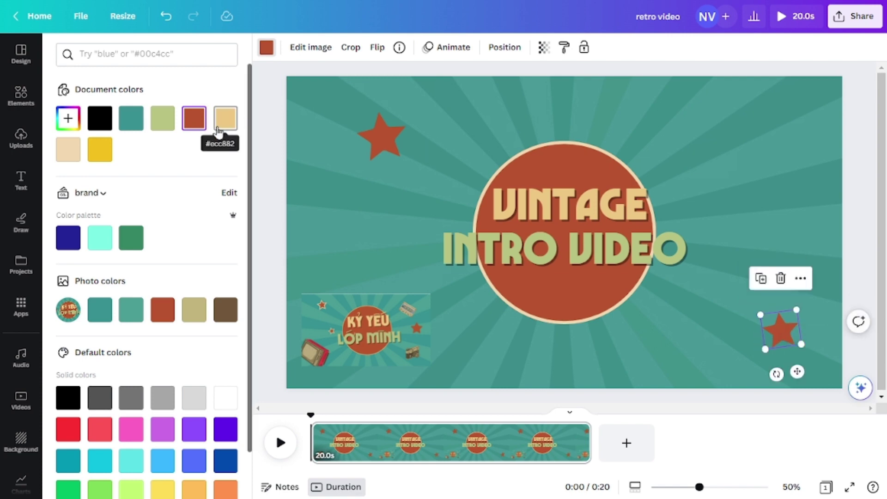
{"action": "left_click", "coordinate": [220, 128]}
{"action": "key", "text": "ctrl+d"}
{"action": "left_click_drag", "start_coordinate": [781, 329], "coordinate": [429, 178]}
{"action": "left_click", "coordinate": [459, 190]}
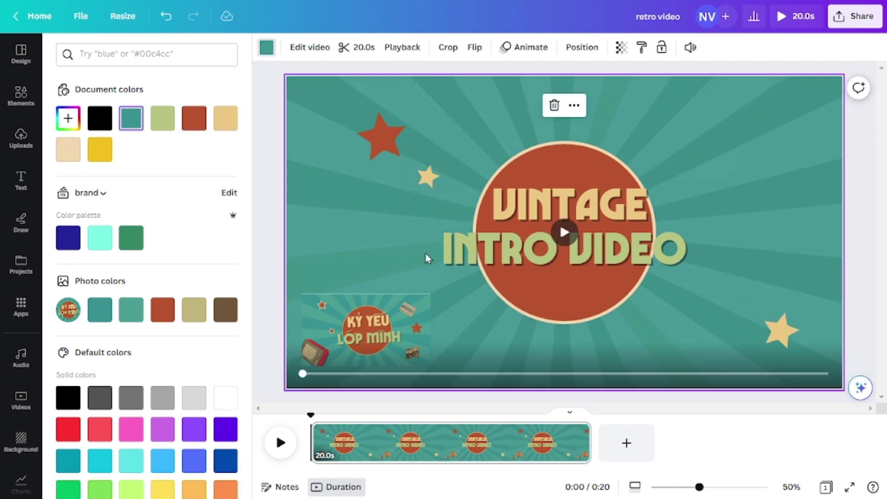
{"action": "left_click", "coordinate": [781, 330]}
{"action": "key", "text": "ctrl+d"}
{"action": "left_click_drag", "start_coordinate": [782, 331], "coordinate": [783, 198]}
{"action": "left_click_drag", "start_coordinate": [779, 240], "coordinate": [773, 233]}
{"action": "left_click", "coordinate": [647, 351]}
Step: Add a grey 'retro tv' graphic, shrunk and tilted at the lower left
{"action": "left_click", "coordinate": [21, 95]}
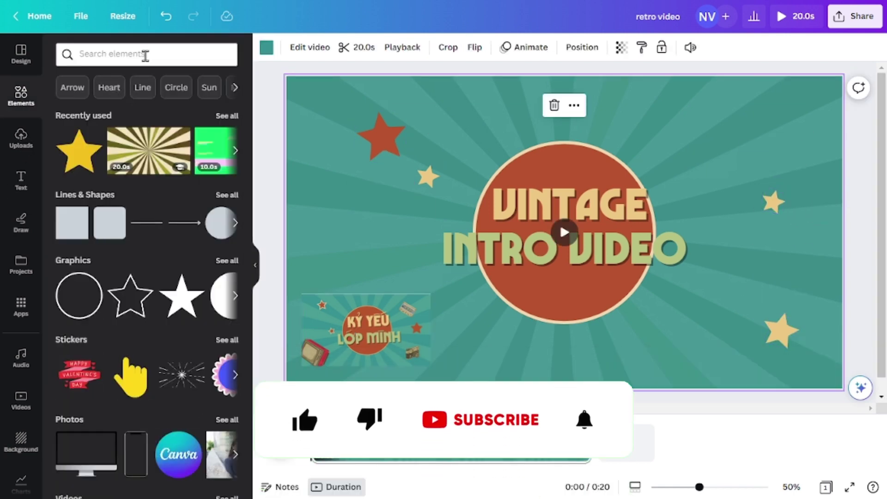
{"action": "left_click", "coordinate": [149, 54]}
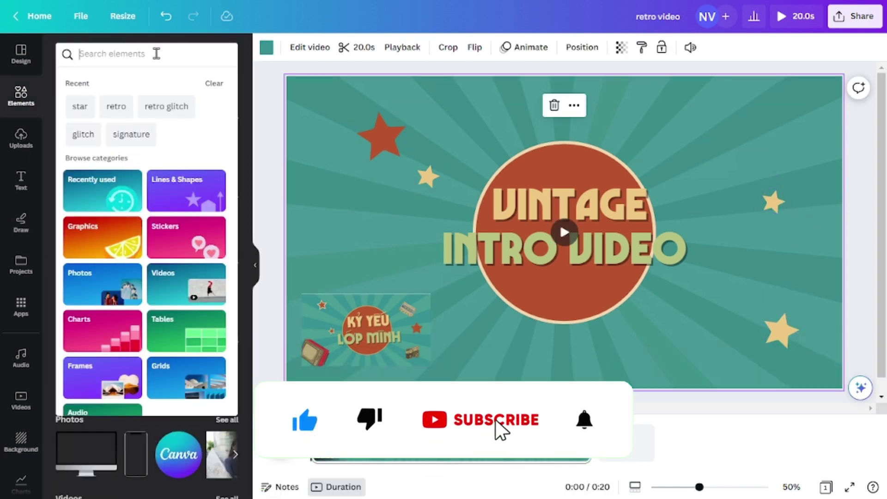
{"action": "type", "text": "retr"}
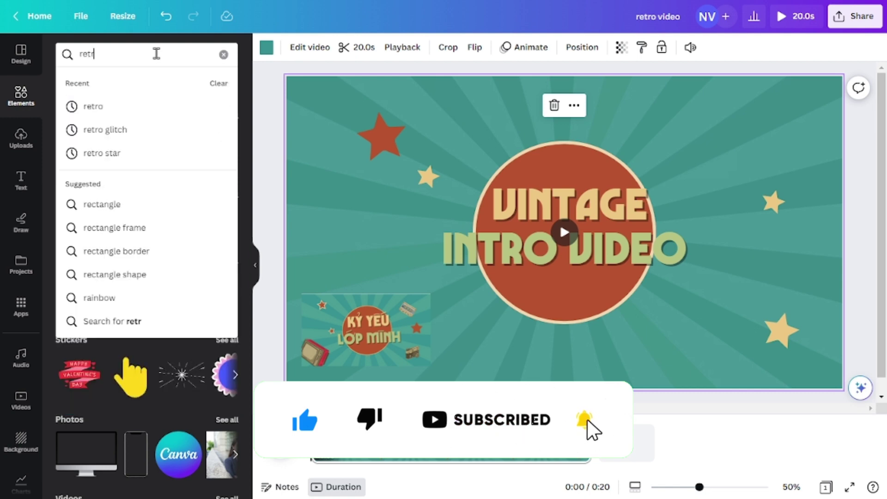
{"action": "type", "text": "o tv"}
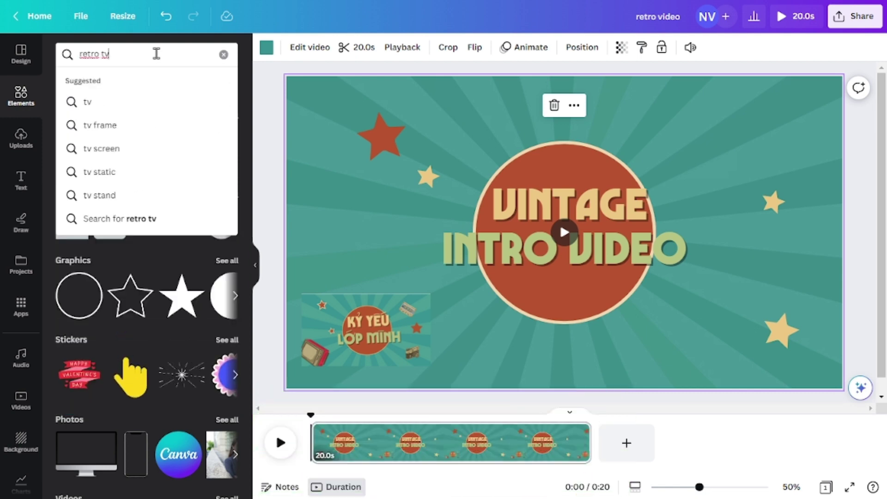
{"action": "key", "text": "Return"}
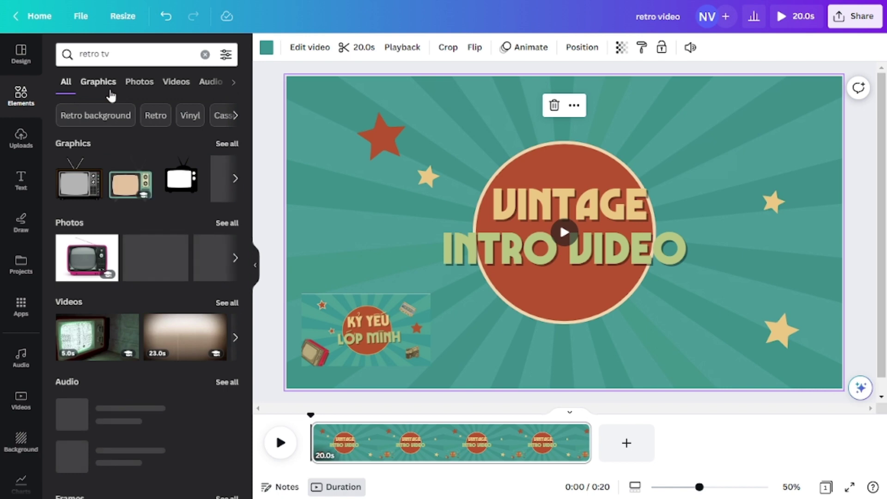
{"action": "left_click", "coordinate": [109, 88]}
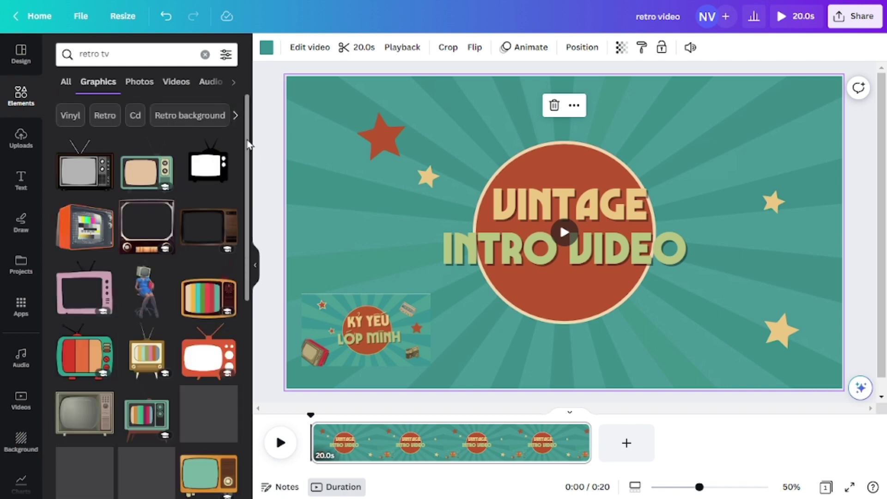
{"action": "left_click_drag", "start_coordinate": [248, 145], "coordinate": [246, 467]}
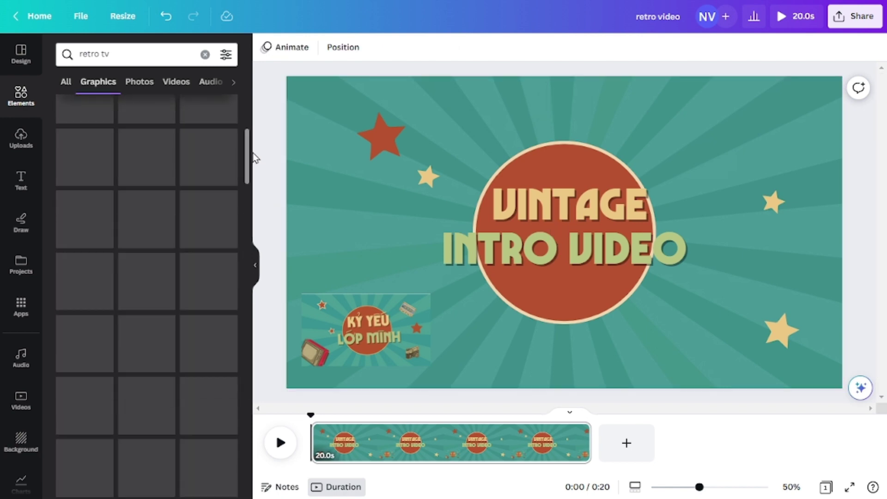
{"action": "left_click_drag", "start_coordinate": [253, 155], "coordinate": [253, 129]}
{"action": "left_click", "coordinate": [100, 366]}
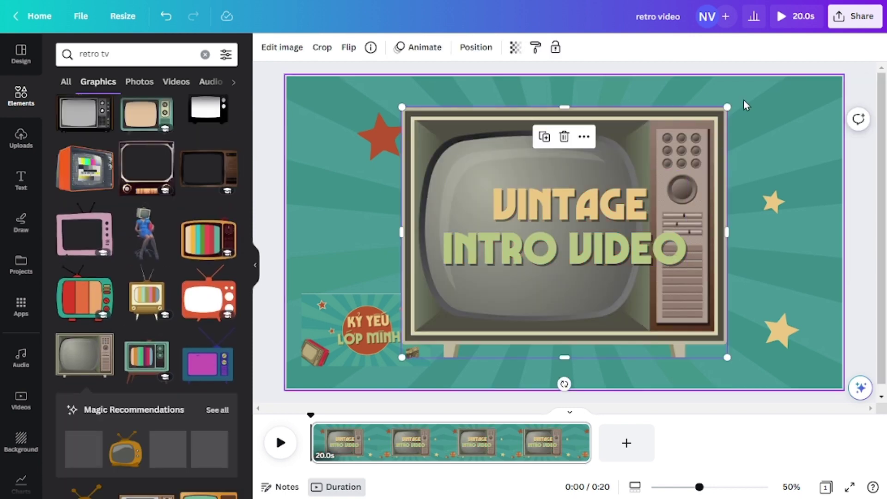
{"action": "left_click_drag", "start_coordinate": [735, 105], "coordinate": [519, 268]}
{"action": "left_click_drag", "start_coordinate": [460, 313], "coordinate": [366, 322]}
{"action": "left_click_drag", "start_coordinate": [365, 389], "coordinate": [327, 376]}
Step: Add a brick retro phone graphic at the slide's top right
{"action": "left_click", "coordinate": [121, 56]}
{"action": "key", "text": "BackSpace"}
{"action": "key", "text": "BackSpace"}
{"action": "key", "text": "BackSpace"}
{"action": "type", "text": "phone"}
{"action": "key", "text": "Return"}
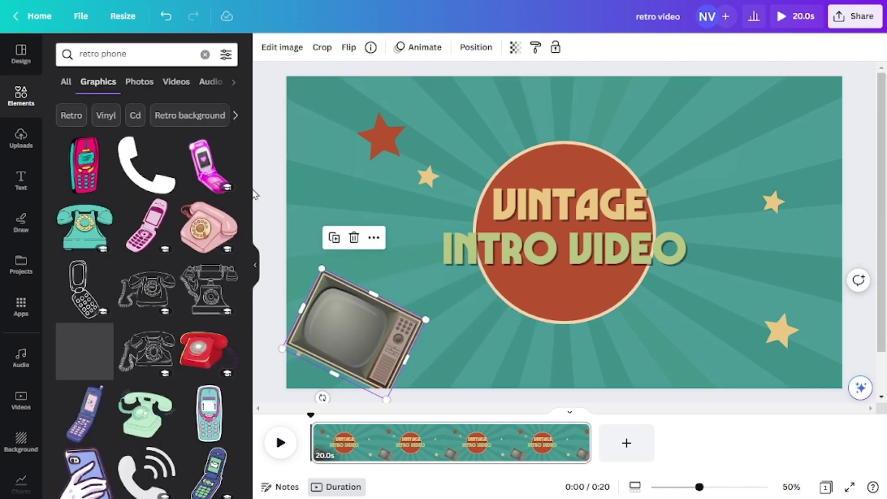
{"action": "scroll", "coordinate": [88, 347], "scroll_direction": "down", "scroll_amount": 2}
{"action": "left_click", "coordinate": [87, 375]}
{"action": "left_click_drag", "start_coordinate": [792, 122], "coordinate": [791, 143]}
Step: Add a striped retro popcorn bucket at the bottom right, tilted slightly
{"action": "double_click", "coordinate": [103, 55]}
{"action": "type", "text": "popcorn"}
{"action": "key", "text": "Return"}
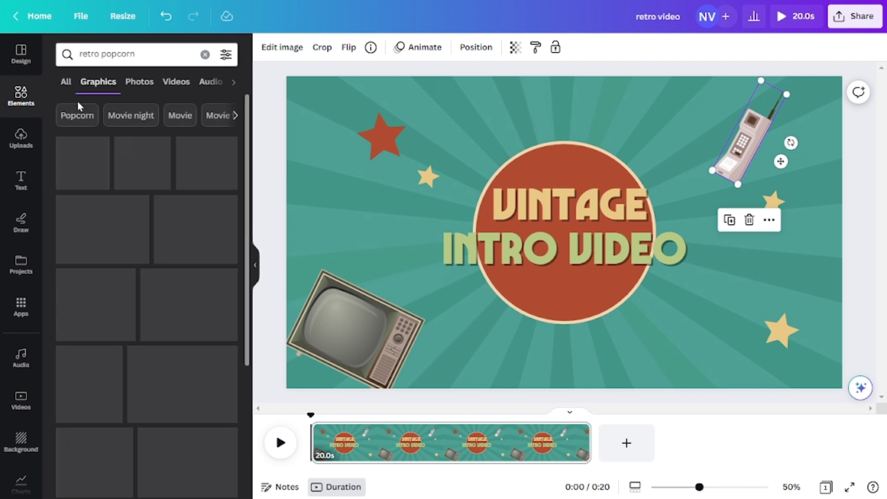
{"action": "left_click", "coordinate": [83, 164]}
{"action": "left_click_drag", "start_coordinate": [564, 249], "coordinate": [720, 358]}
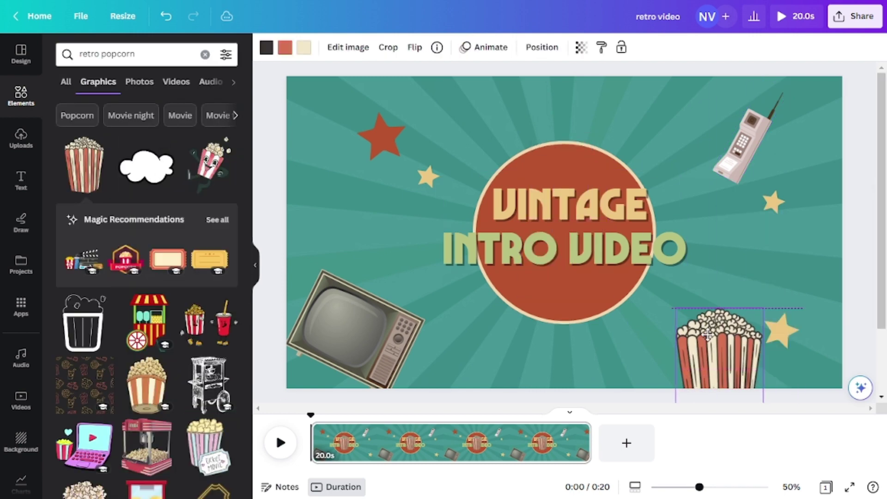
{"action": "left_click_drag", "start_coordinate": [792, 370], "coordinate": [789, 354]}
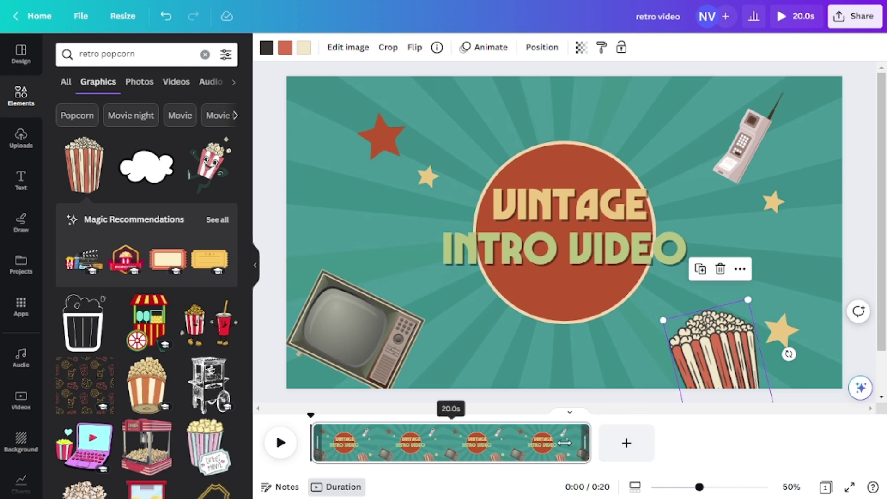
Step: Trim the first slide to 5.0s and apply the Party page animation
{"action": "left_click_drag", "start_coordinate": [561, 443], "coordinate": [379, 454]}
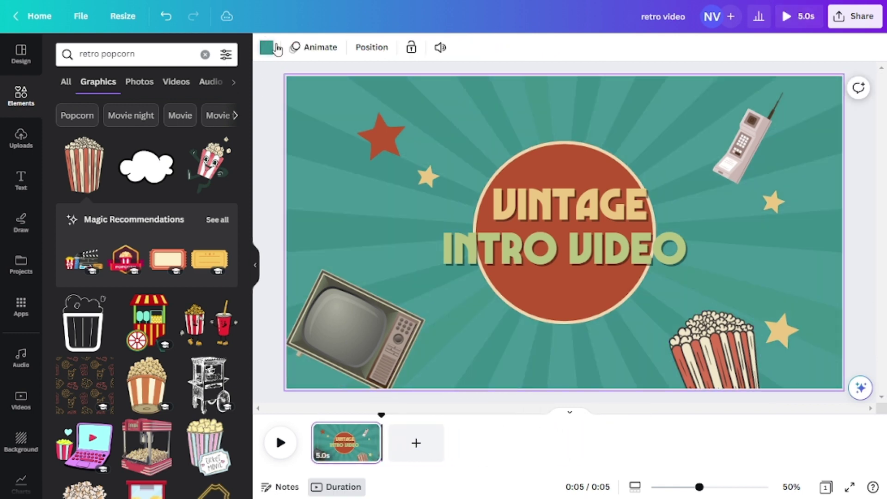
{"action": "left_click", "coordinate": [300, 50]}
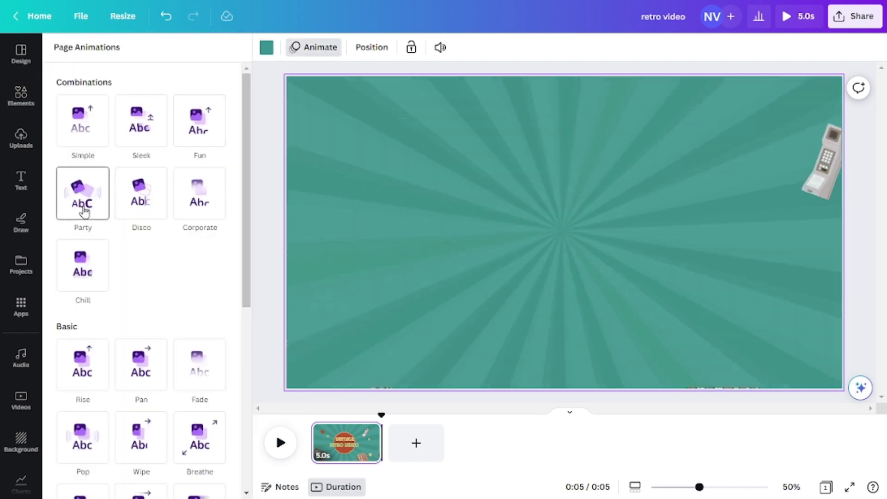
{"action": "left_click", "coordinate": [83, 208]}
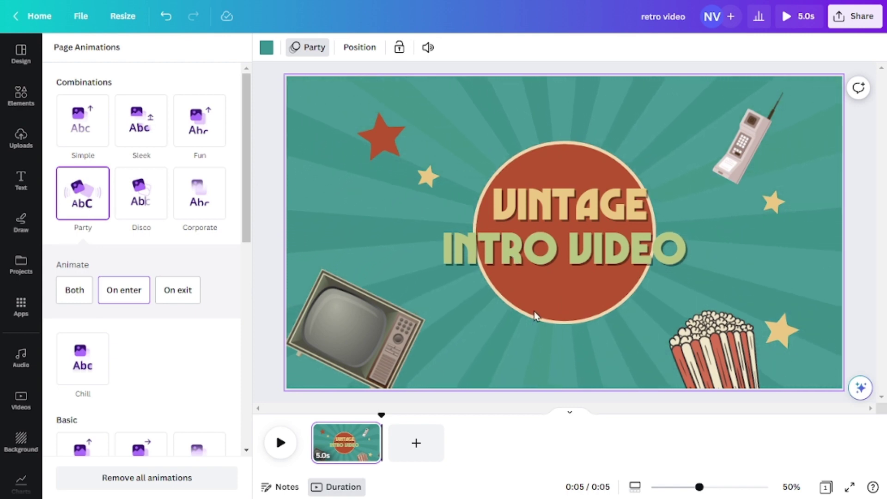
{"action": "left_click", "coordinate": [366, 454]}
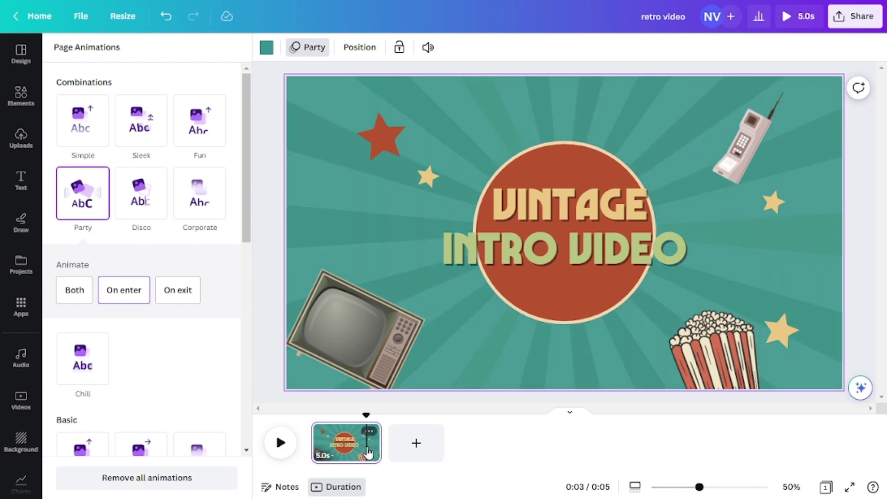
Step: Duplicate the first slide and move the copy's VINTAGE INTRO VIDEO title lower
{"action": "key", "text": "ctrl+d"}
{"action": "left_click_drag", "start_coordinate": [580, 227], "coordinate": [576, 301]}
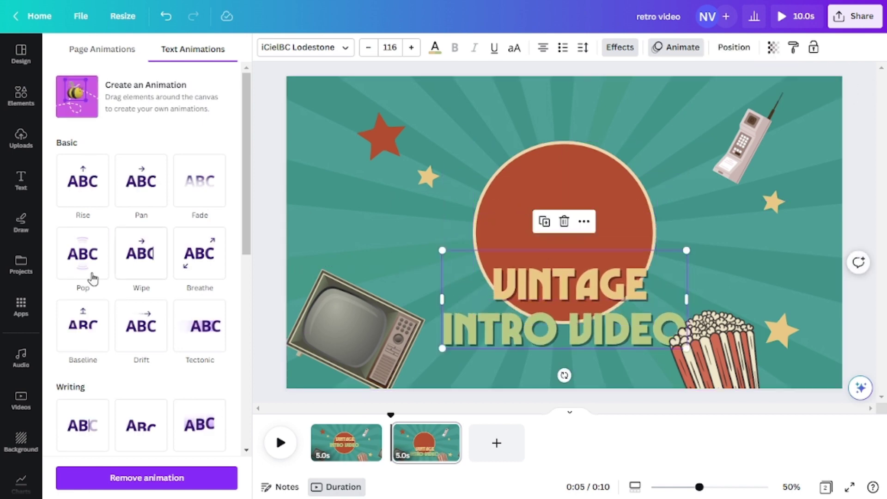
{"action": "left_click", "coordinate": [21, 134]}
{"action": "left_click", "coordinate": [373, 230]}
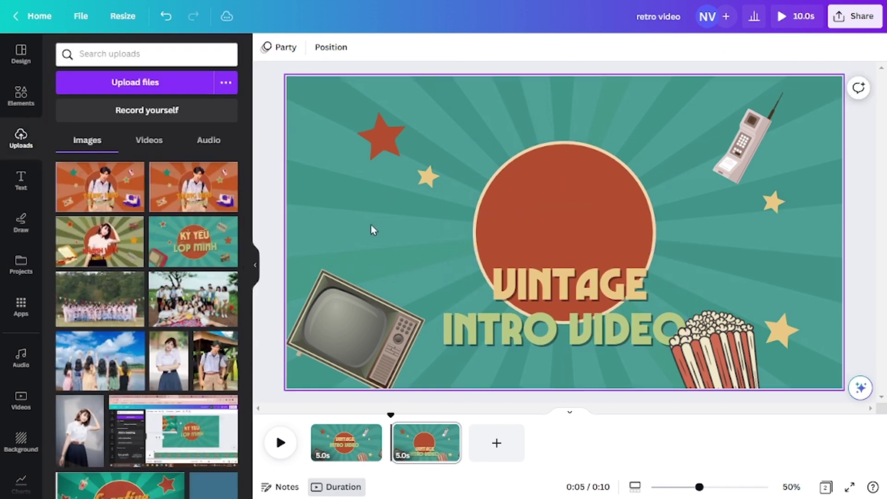
Step: From the Text panel, check the brand kit's single uploaded font, then close the brand kit
{"action": "left_click", "coordinate": [20, 189]}
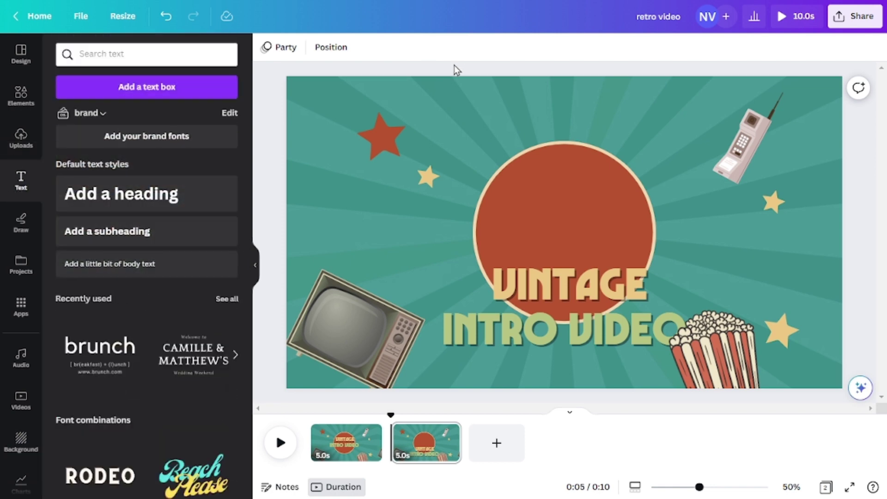
{"action": "left_click", "coordinate": [13, 106]}
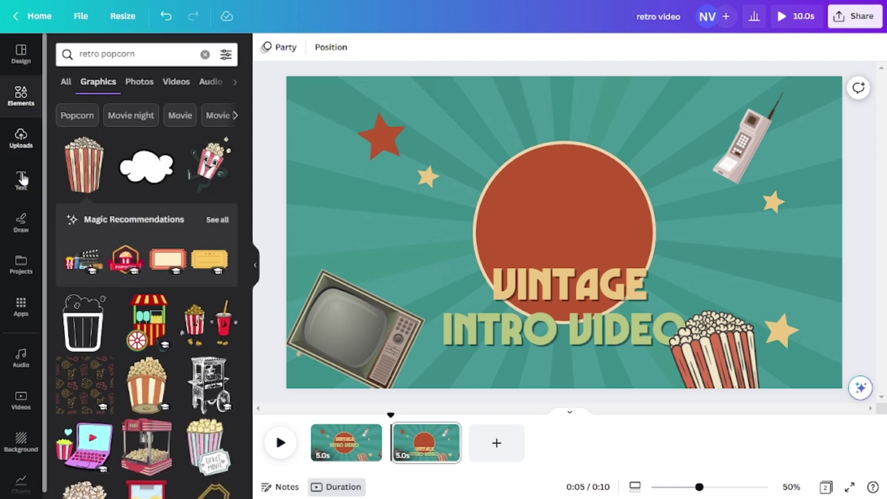
{"action": "left_click", "coordinate": [20, 187]}
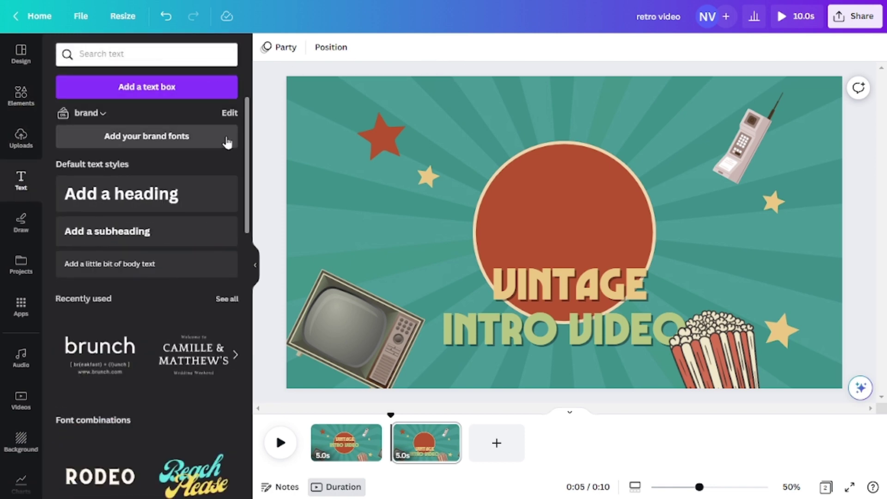
{"action": "left_click", "coordinate": [229, 113]}
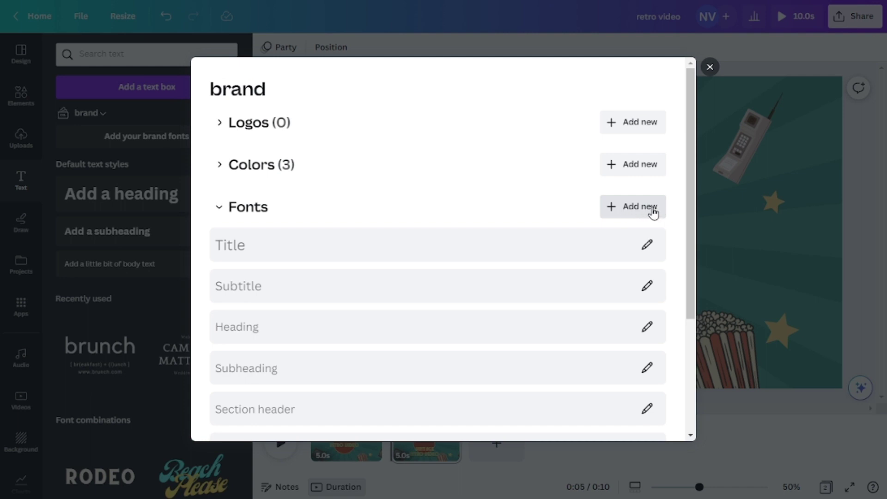
{"action": "left_click", "coordinate": [653, 212]}
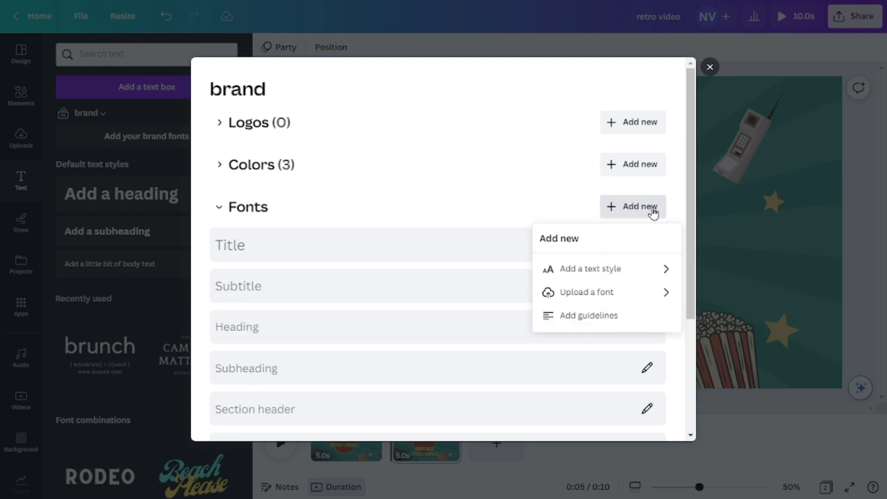
{"action": "left_click", "coordinate": [634, 292]}
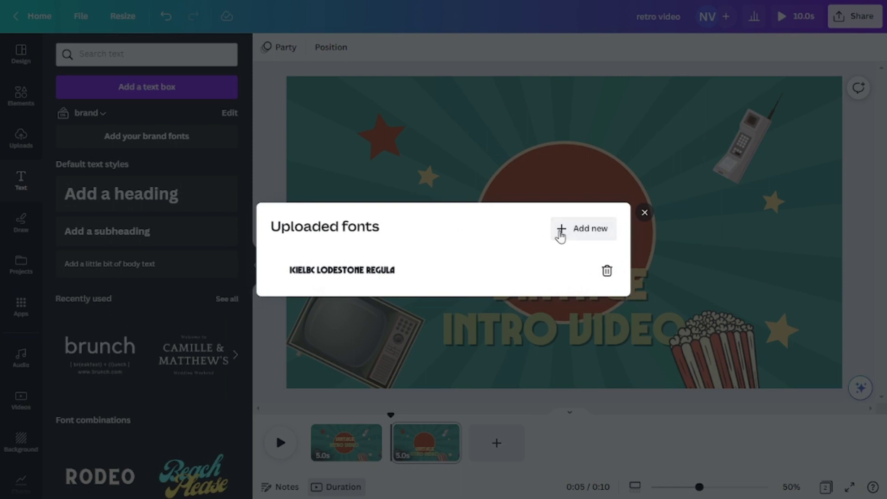
{"action": "left_click", "coordinate": [645, 214]}
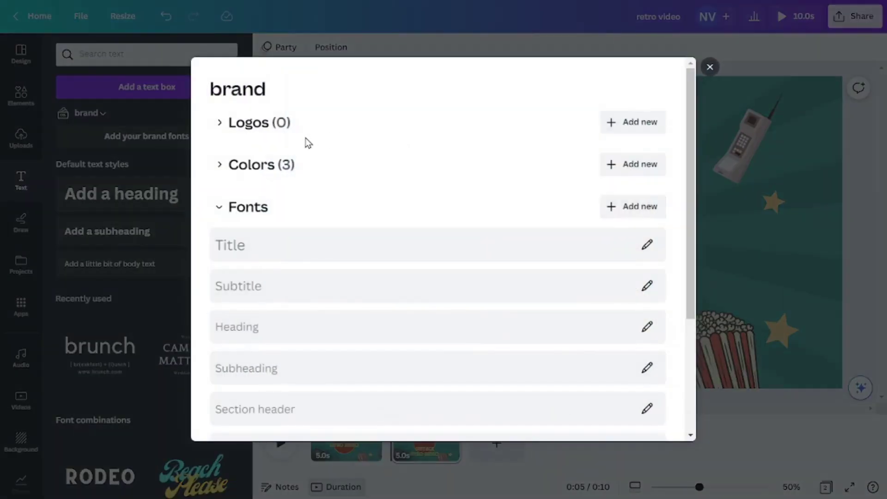
{"action": "left_click", "coordinate": [710, 68]}
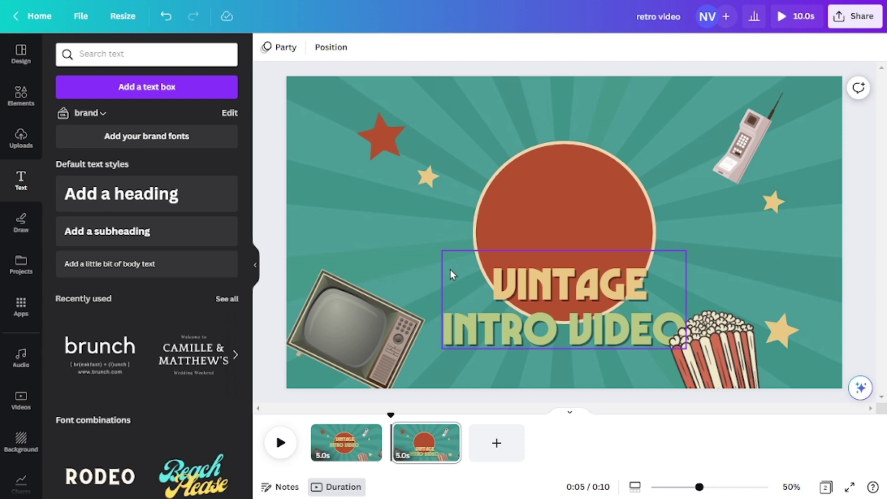
Step: Deselect the VINTAGE INTRO VIDEO title, leaving the second slide unchanged
{"action": "left_click", "coordinate": [423, 251]}
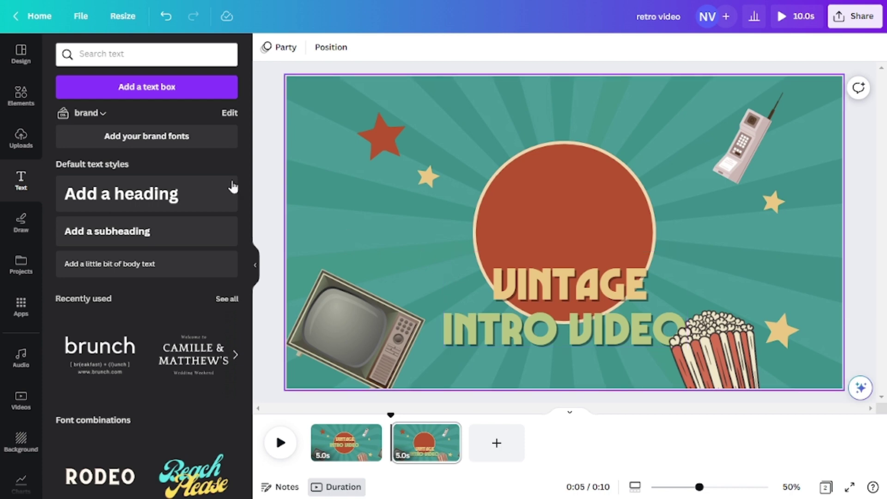
Step: Place the uploaded girl photo over the orange circle, enlarge it, and remove its background
{"action": "left_click", "coordinate": [20, 146]}
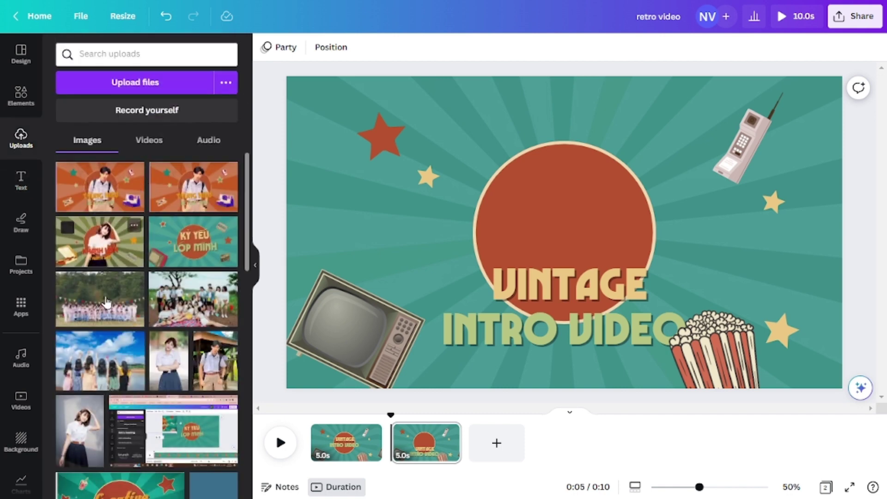
{"action": "left_click_drag", "start_coordinate": [71, 431], "coordinate": [524, 201]}
{"action": "left_click_drag", "start_coordinate": [564, 306], "coordinate": [642, 403]}
{"action": "left_click", "coordinate": [280, 47]}
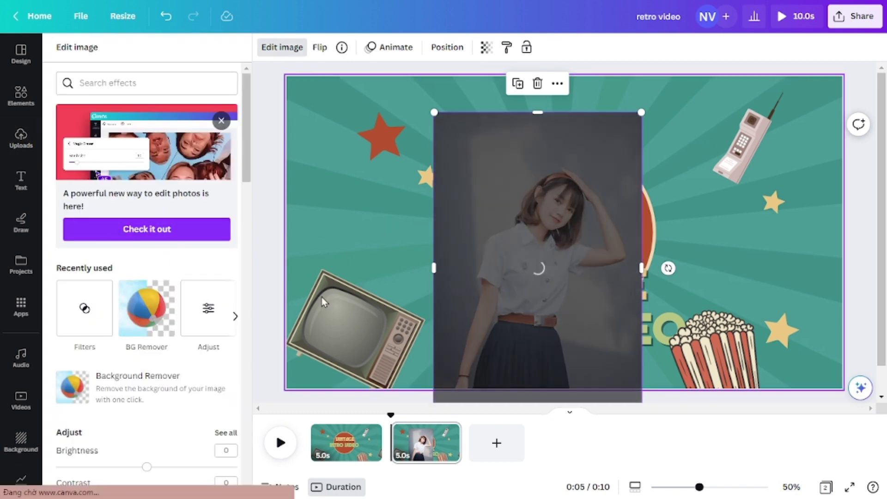
{"action": "mouse_move", "coordinate": [505, 289]}
{"action": "left_mouse_down"}
{"action": "mouse_move", "coordinate": [555, 270]}
{"action": "mouse_move", "coordinate": [528, 270]}
{"action": "mouse_move", "coordinate": [536, 267]}
{"action": "left_mouse_up"}
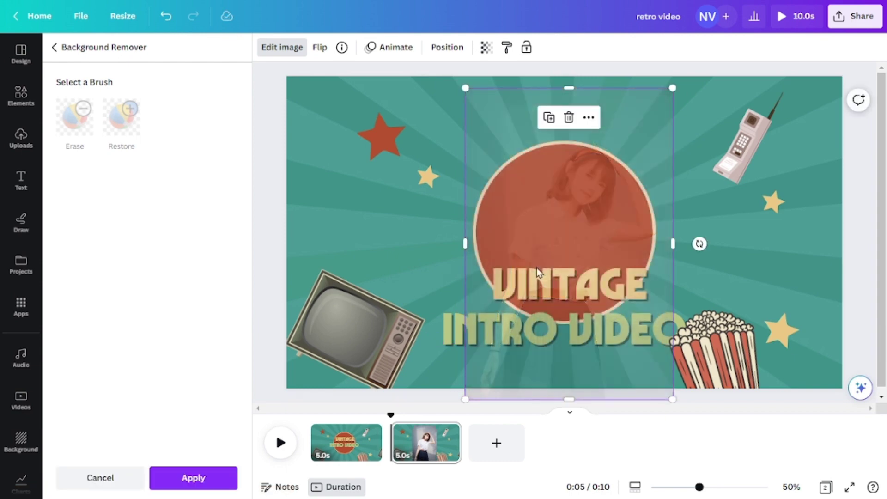
{"action": "left_click", "coordinate": [188, 478]}
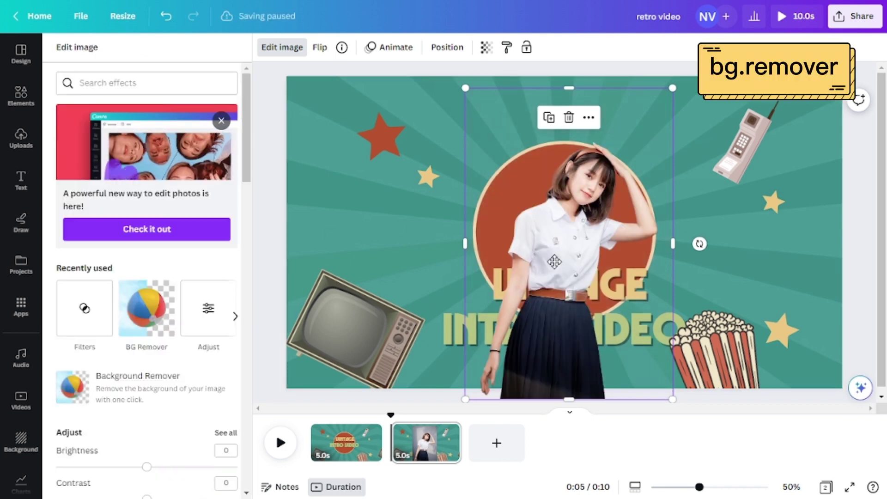
Step: Raise the cut-out girl photo slightly and apply the Rosie filter at intensity 37
{"action": "mouse_move", "coordinate": [554, 261]}
{"action": "left_mouse_down"}
{"action": "mouse_move", "coordinate": [559, 251]}
{"action": "mouse_move", "coordinate": [553, 258]}
{"action": "left_mouse_up"}
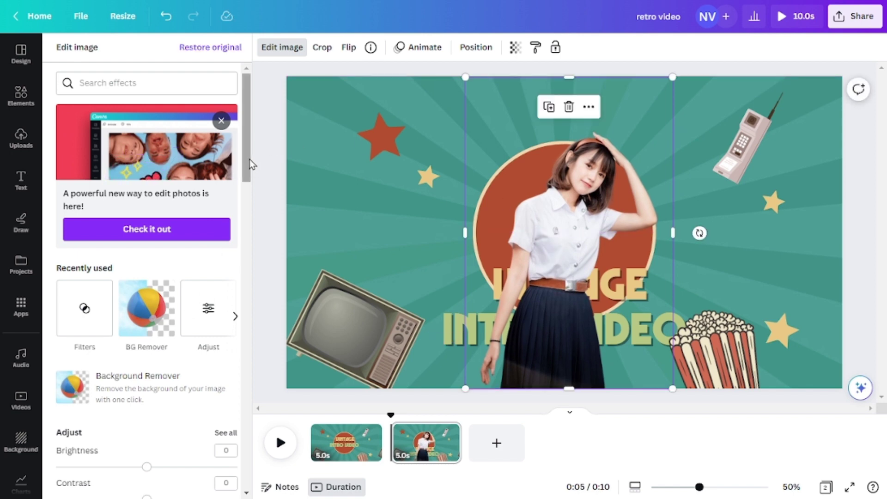
{"action": "left_click_drag", "start_coordinate": [249, 160], "coordinate": [243, 238]}
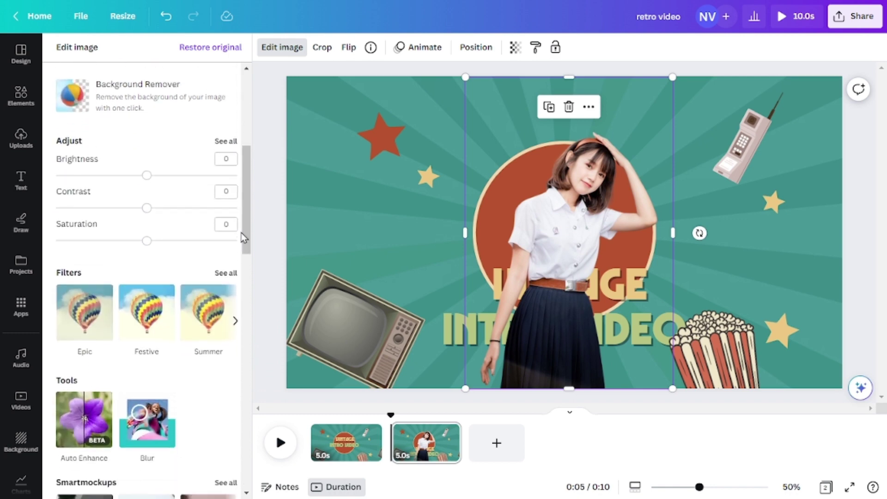
{"action": "left_click", "coordinate": [225, 277]}
{"action": "left_click_drag", "start_coordinate": [246, 177], "coordinate": [246, 301]}
{"action": "left_click", "coordinate": [165, 358]}
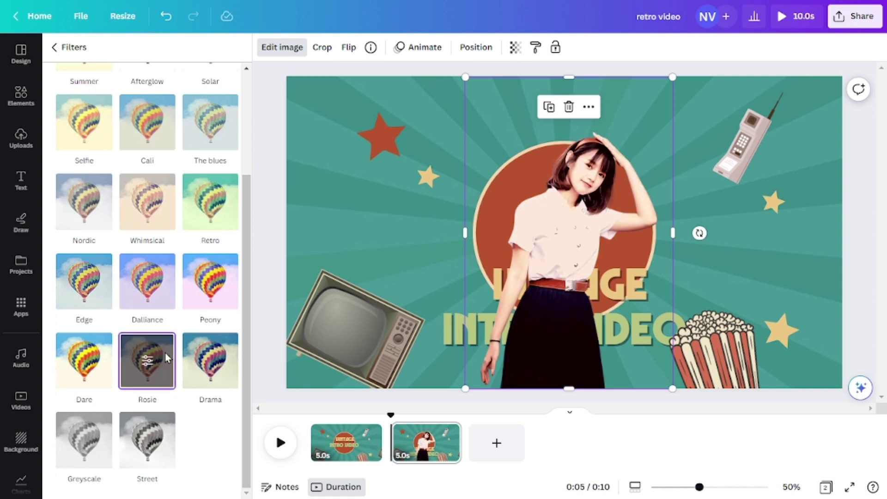
{"action": "left_click", "coordinate": [140, 350]}
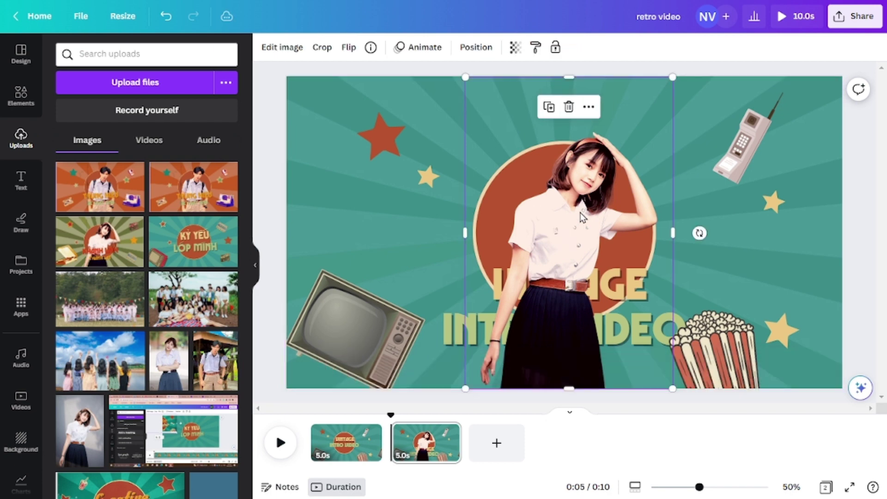
Step: Adjust the girl photo's layer order and shift it slightly left to centre it
{"action": "key", "text": "ctrl+["}
{"action": "key", "text": "ctrl+["}
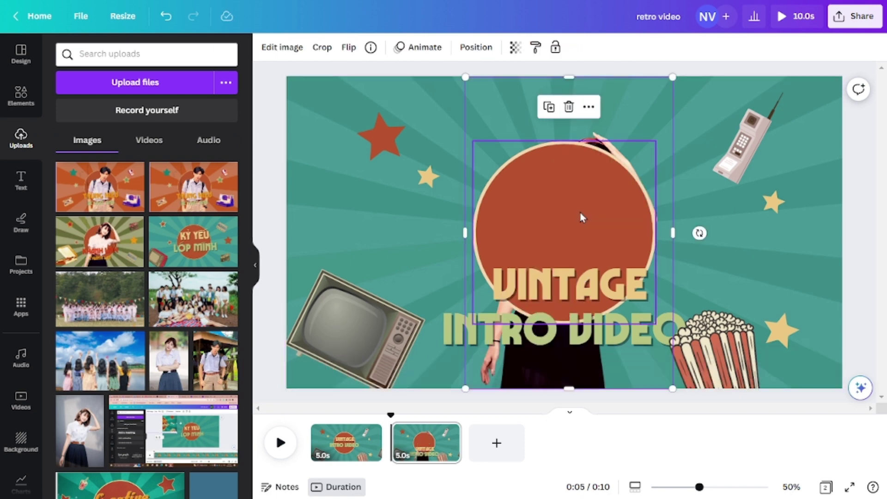
{"action": "key", "text": "ctrl+]"}
{"action": "left_click_drag", "start_coordinate": [589, 290], "coordinate": [578, 288]}
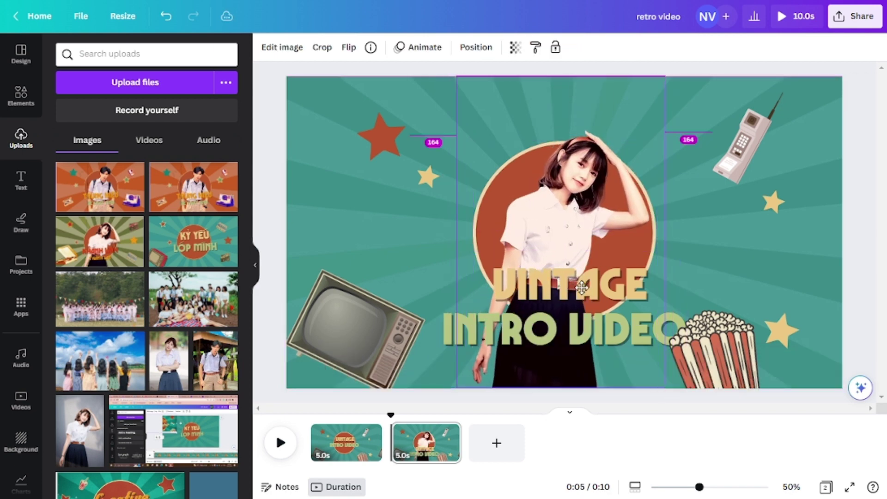
Step: Replace VINTAGE in the title with JENNIE on its own line
{"action": "left_click", "coordinate": [740, 266]}
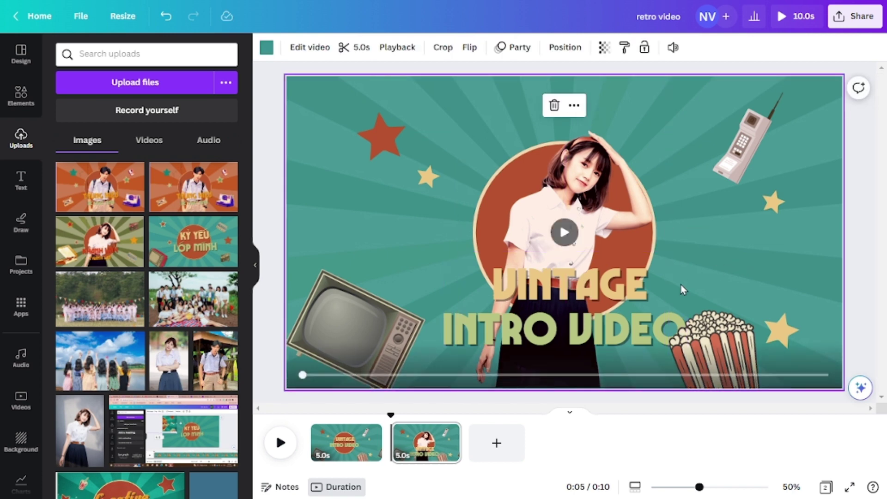
{"action": "left_click", "coordinate": [639, 299]}
{"action": "double_click", "coordinate": [638, 298]}
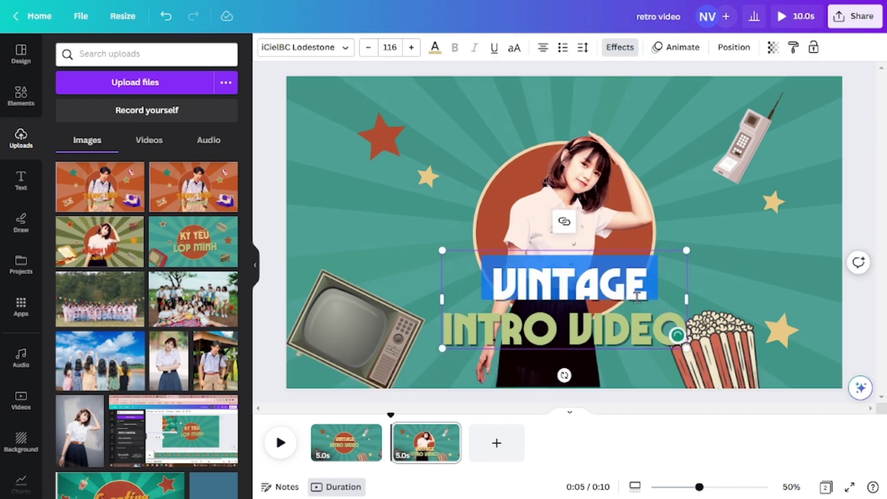
{"action": "type", "text": "JENNIE"}
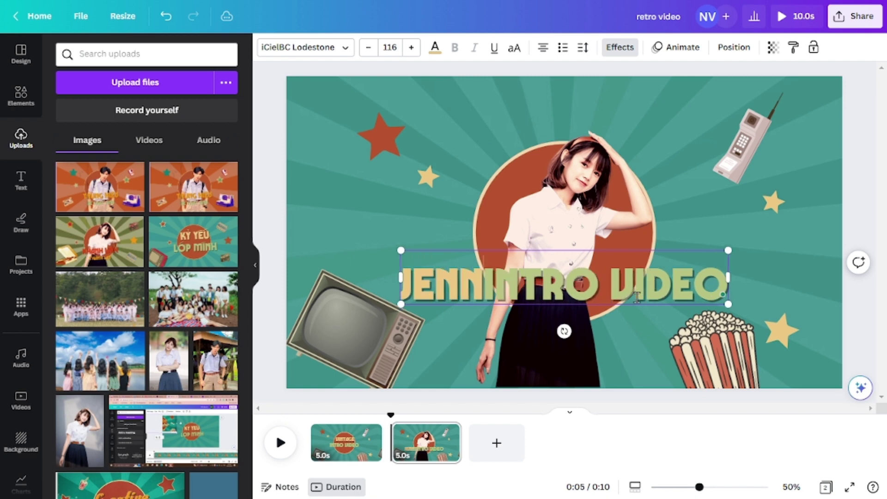
{"action": "key", "text": "Return"}
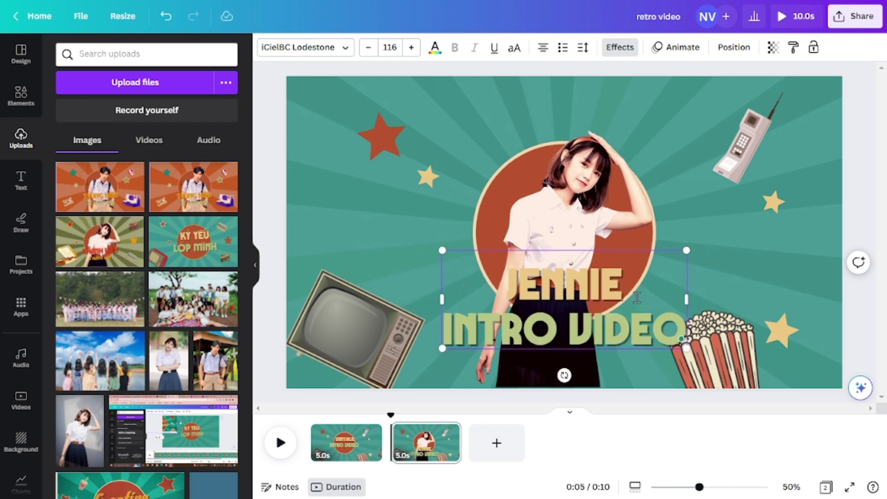
{"action": "triple_click", "coordinate": [607, 328]}
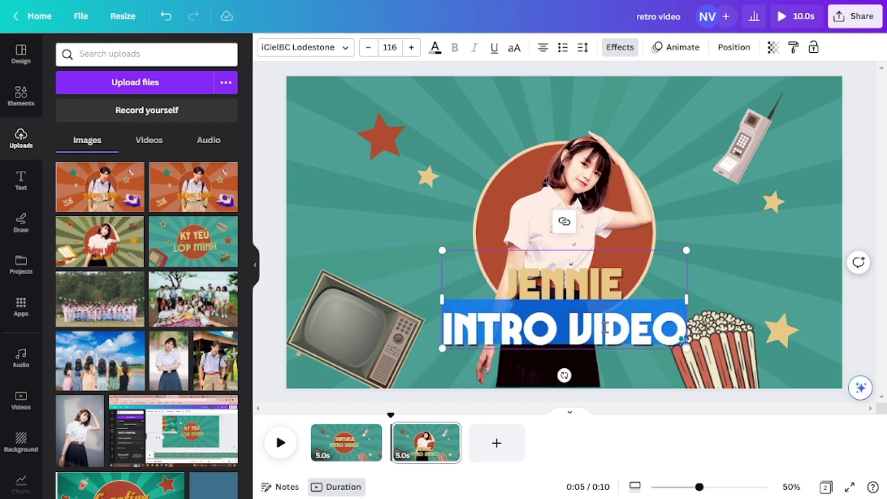
Step: Move the TV to the top-right, phone to bottom-left, and popcorn to bottom-right corners
{"action": "left_click", "coordinate": [767, 251]}
{"action": "left_click", "coordinate": [679, 373]}
{"action": "left_click_drag", "start_coordinate": [732, 334], "coordinate": [759, 333]}
{"action": "left_click_drag", "start_coordinate": [345, 324], "coordinate": [338, 217]}
{"action": "left_click_drag", "start_coordinate": [744, 141], "coordinate": [363, 349]}
{"action": "left_click_drag", "start_coordinate": [608, 152], "coordinate": [754, 114]}
{"action": "left_click", "coordinate": [744, 351]}
{"action": "left_click_drag", "start_coordinate": [744, 352], "coordinate": [808, 365]}
Step: Change the slide background to a dark olive green
{"action": "left_click", "coordinate": [325, 171]}
{"action": "left_click", "coordinate": [267, 47]}
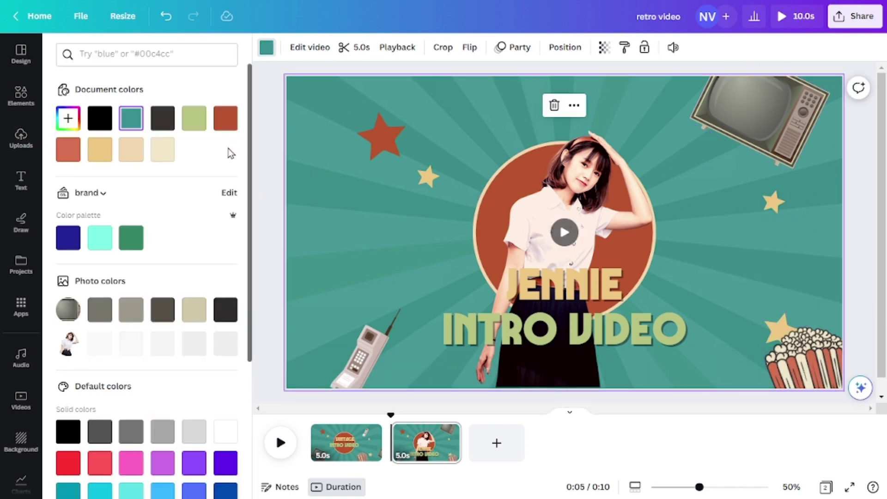
{"action": "left_click", "coordinate": [196, 116]}
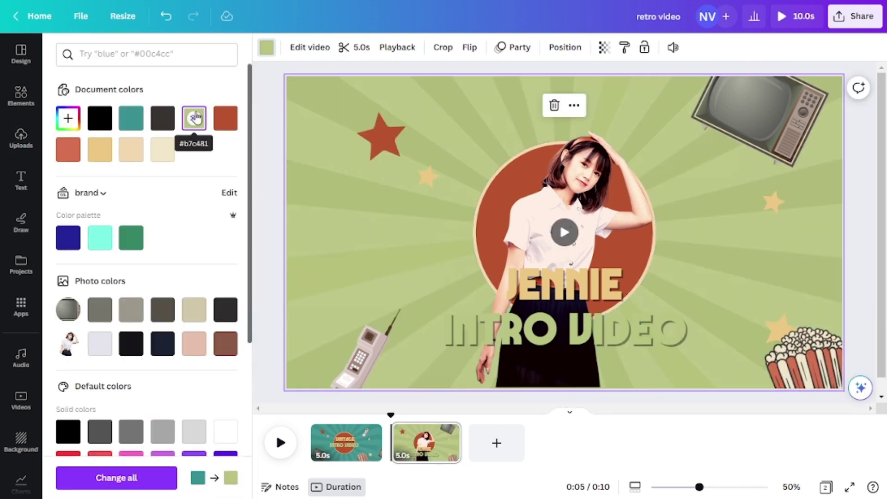
{"action": "left_click", "coordinate": [69, 121]}
{"action": "mouse_move", "coordinate": [139, 204]}
{"action": "left_mouse_down"}
{"action": "mouse_move", "coordinate": [121, 209]}
{"action": "mouse_move", "coordinate": [127, 204]}
{"action": "left_mouse_up"}
Step: Recolour the INTRO VIDEO line bright red-orange #FF673A
{"action": "double_click", "coordinate": [600, 344]}
{"action": "left_click", "coordinate": [436, 46]}
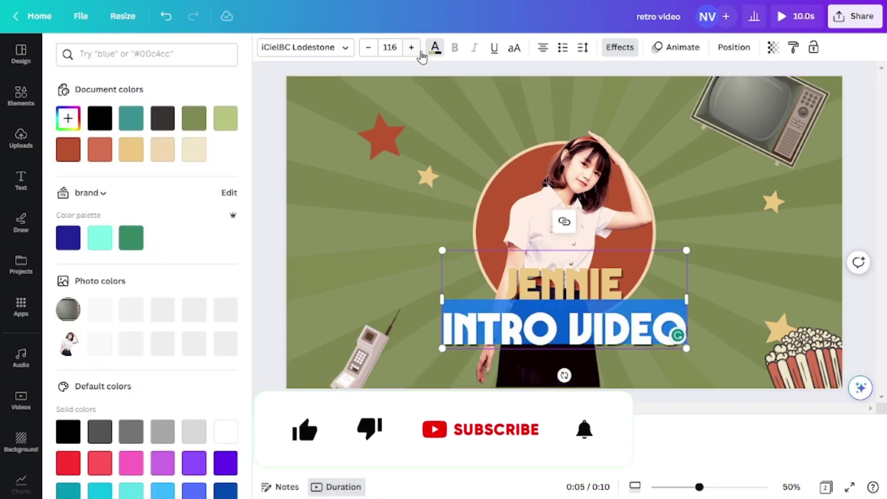
{"action": "left_click", "coordinate": [99, 147]}
{"action": "left_click", "coordinate": [68, 118]}
{"action": "left_click_drag", "start_coordinate": [199, 167], "coordinate": [200, 147]}
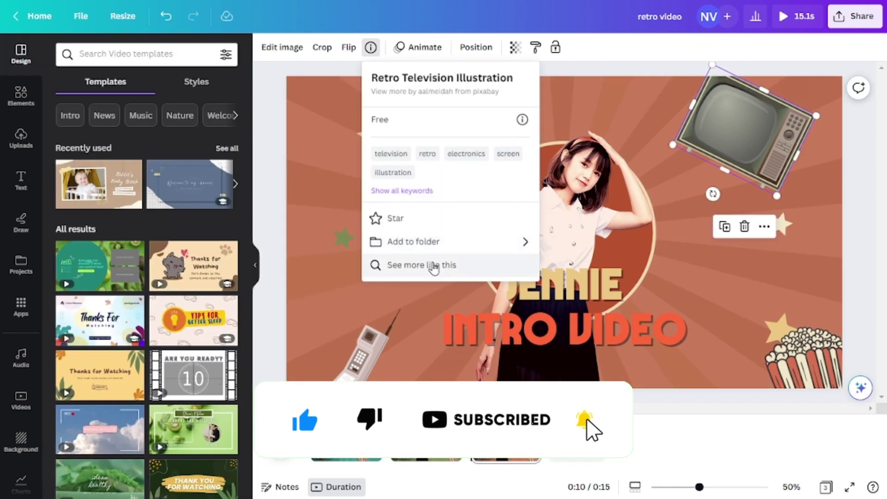
Step: Add the boy's photo to the third slide, remove its background, and enlarge it inside the circle
{"action": "left_click", "coordinate": [435, 264]}
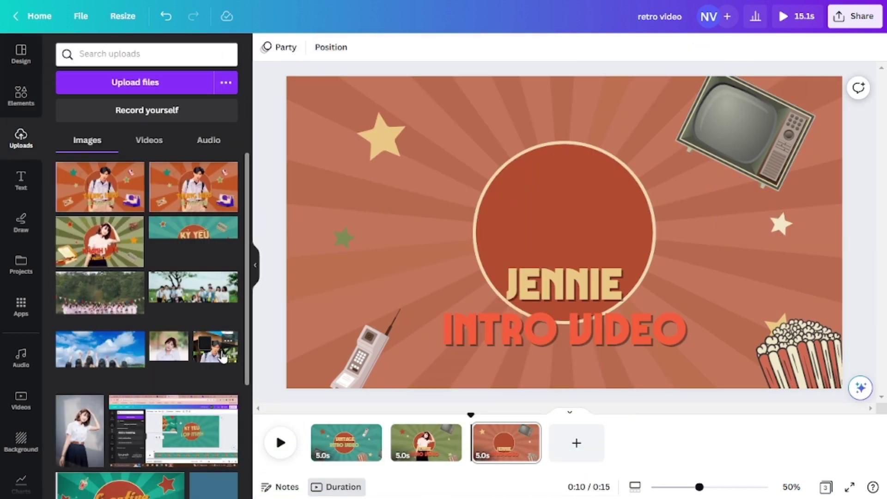
{"action": "left_click", "coordinate": [223, 357]}
{"action": "left_click_drag", "start_coordinate": [517, 170], "coordinate": [419, 147]}
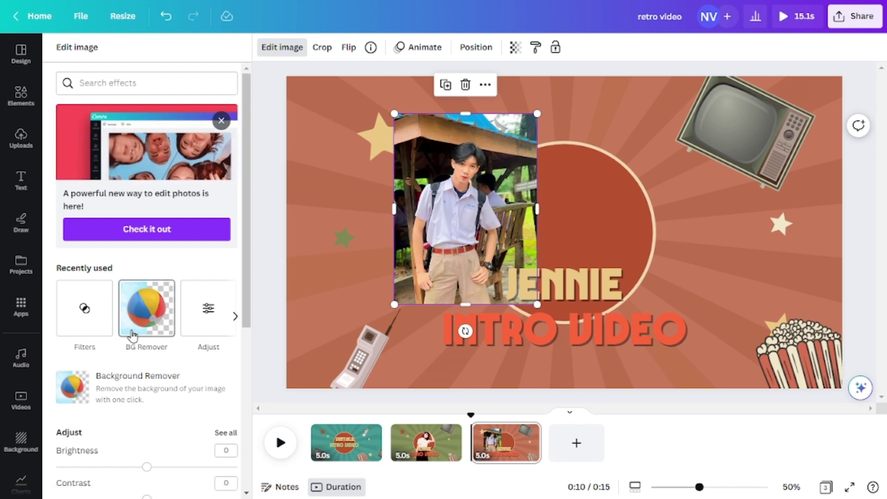
{"action": "left_click", "coordinate": [134, 333]}
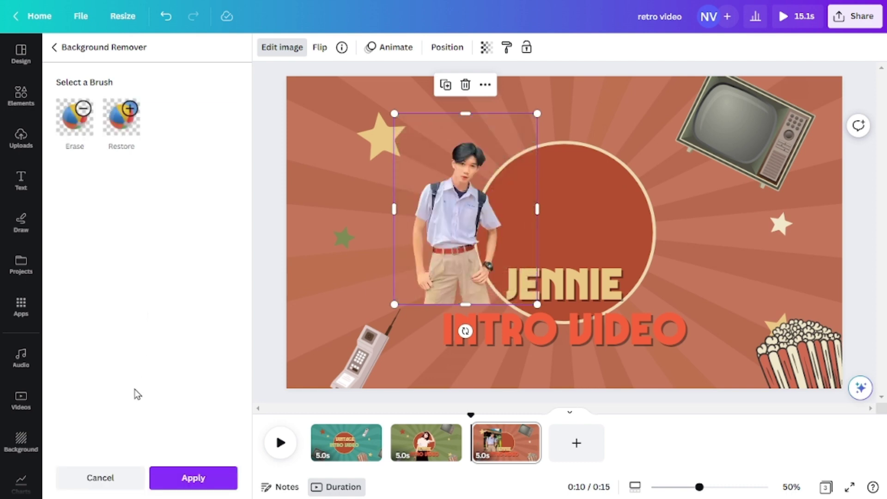
{"action": "left_click", "coordinate": [177, 482]}
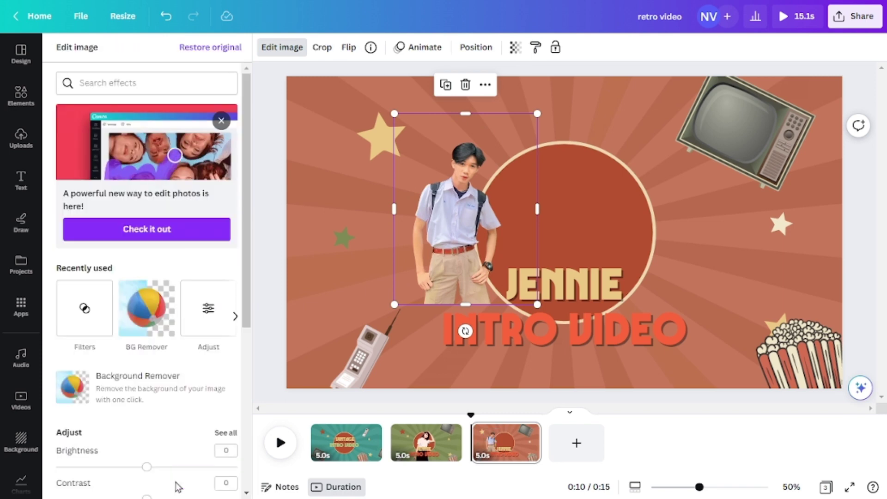
{"action": "left_click_drag", "start_coordinate": [537, 304], "coordinate": [605, 394]}
{"action": "left_click_drag", "start_coordinate": [598, 208], "coordinate": [676, 202]}
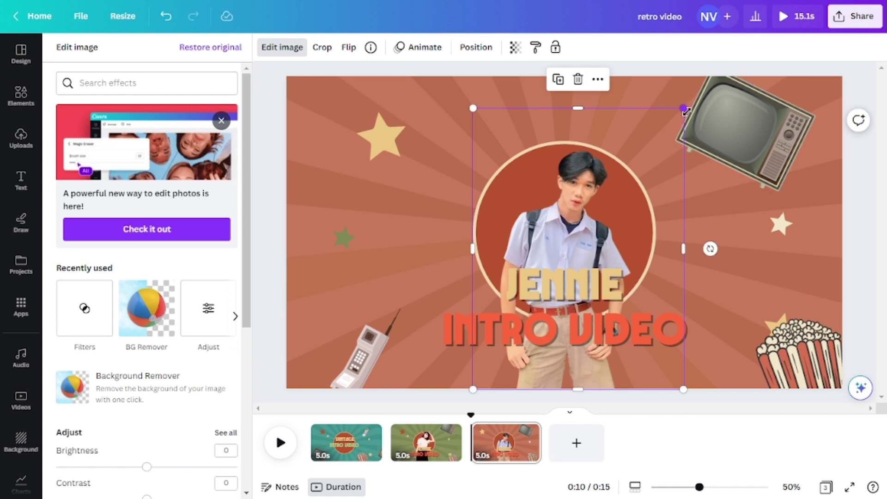
{"action": "left_click_drag", "start_coordinate": [684, 109], "coordinate": [721, 60]}
{"action": "left_click_drag", "start_coordinate": [582, 235], "coordinate": [562, 241]}
{"action": "left_click_drag", "start_coordinate": [249, 156], "coordinate": [248, 311]}
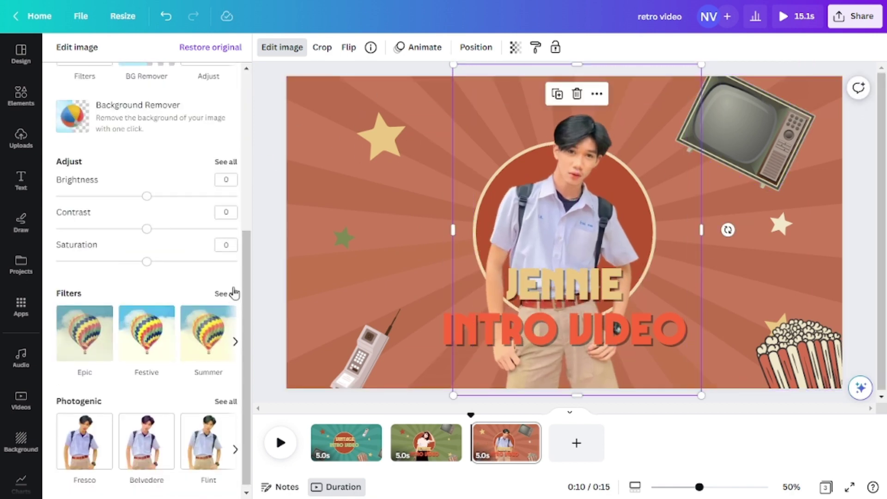
{"action": "left_click", "coordinate": [226, 292]}
Step: Apply the Rosie filter to the boy's photo with reduced intensity
{"action": "scroll", "coordinate": [174, 311], "scroll_direction": "down", "scroll_amount": 3}
{"action": "left_click", "coordinate": [151, 358]}
{"action": "left_click", "coordinate": [147, 138]}
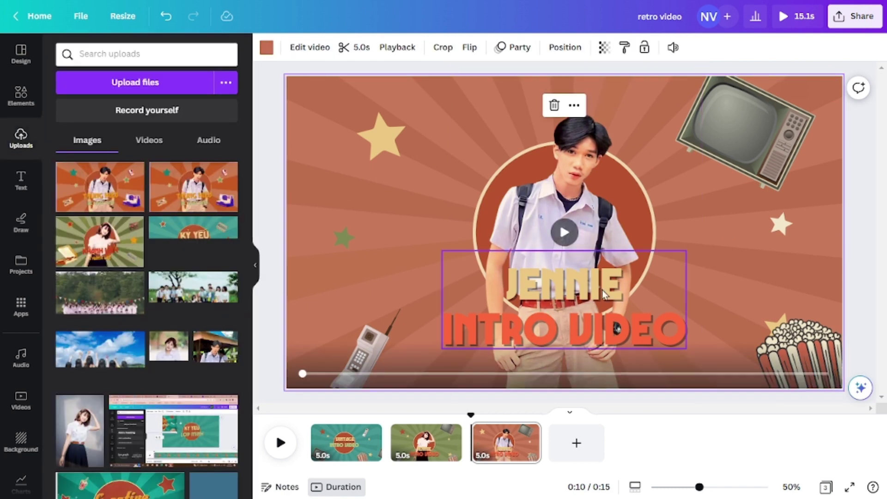
Step: Change the name JENNIE to DANNY and colour it light green
{"action": "double_click", "coordinate": [565, 283]}
{"action": "type", "text": "DANNY"}
{"action": "double_click", "coordinate": [579, 284]}
{"action": "left_click", "coordinate": [435, 47]}
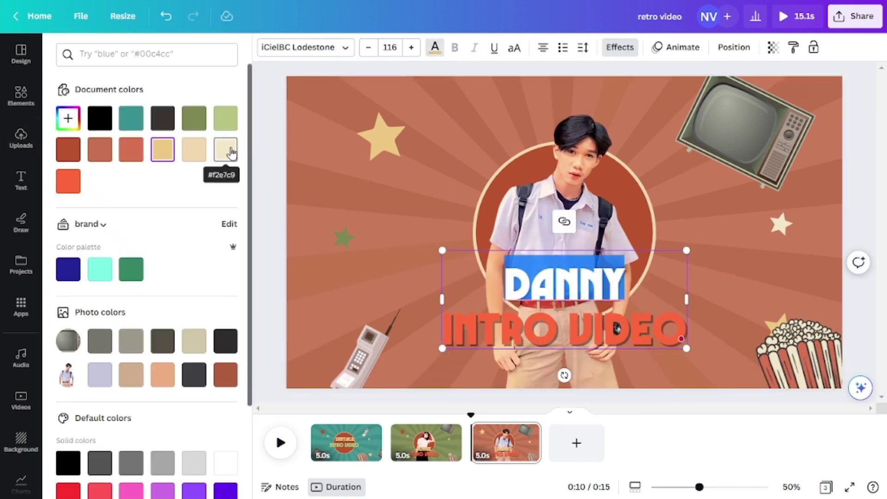
{"action": "left_click", "coordinate": [230, 128]}
Step: Swap the popcorn and phone to opposite sides of the slide
{"action": "left_click_drag", "start_coordinate": [444, 329], "coordinate": [675, 329]}
{"action": "left_click", "coordinate": [782, 289]}
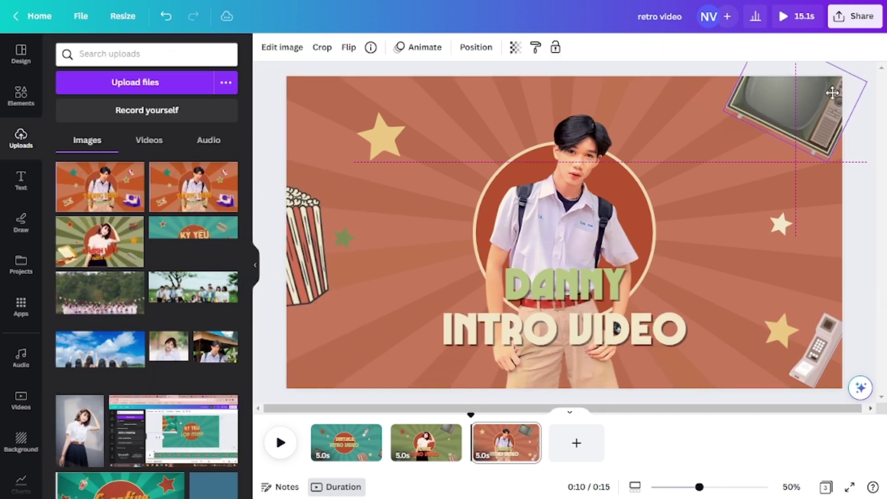
{"action": "left_click", "coordinate": [520, 443]}
Step: Add a fourth slide with a retro orange sunburst video, rotated upright along the left edge
{"action": "left_click", "coordinate": [564, 456]}
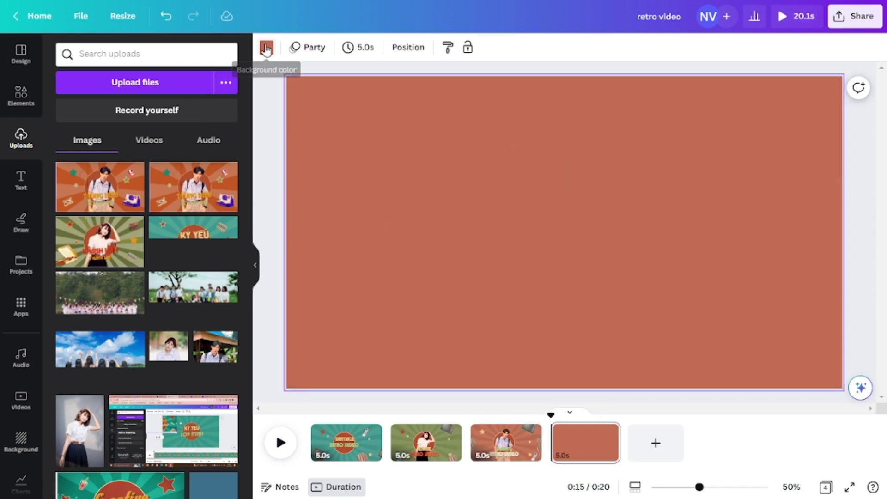
{"action": "left_click", "coordinate": [132, 126]}
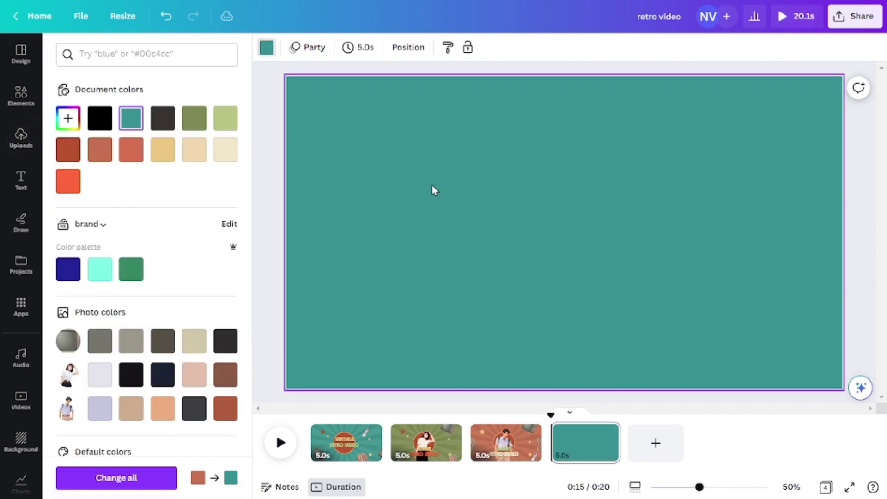
{"action": "left_click", "coordinate": [27, 97]}
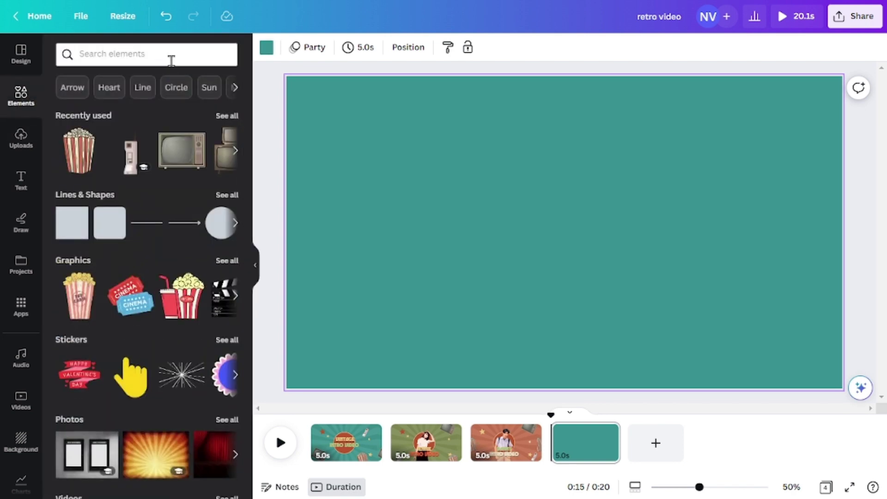
{"action": "left_click", "coordinate": [177, 51]}
{"action": "type", "text": "retro"}
{"action": "key", "text": "Return"}
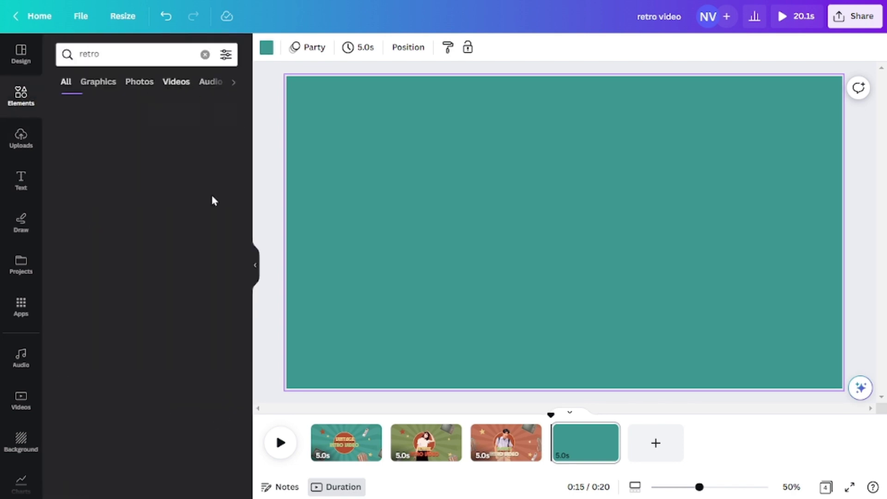
{"action": "left_click", "coordinate": [175, 82]}
{"action": "left_click", "coordinate": [198, 243]}
{"action": "left_click_drag", "start_coordinate": [564, 382], "coordinate": [685, 233]}
{"action": "left_click_drag", "start_coordinate": [634, 182], "coordinate": [398, 138]}
{"action": "left_click_drag", "start_coordinate": [452, 290], "coordinate": [372, 297]}
Step: Make the slide background coral and fade the sunburst video to transparency 44
{"action": "left_click", "coordinate": [559, 141]}
{"action": "left_click", "coordinate": [267, 47]}
{"action": "left_click", "coordinate": [131, 149]}
{"action": "left_click", "coordinate": [431, 159]}
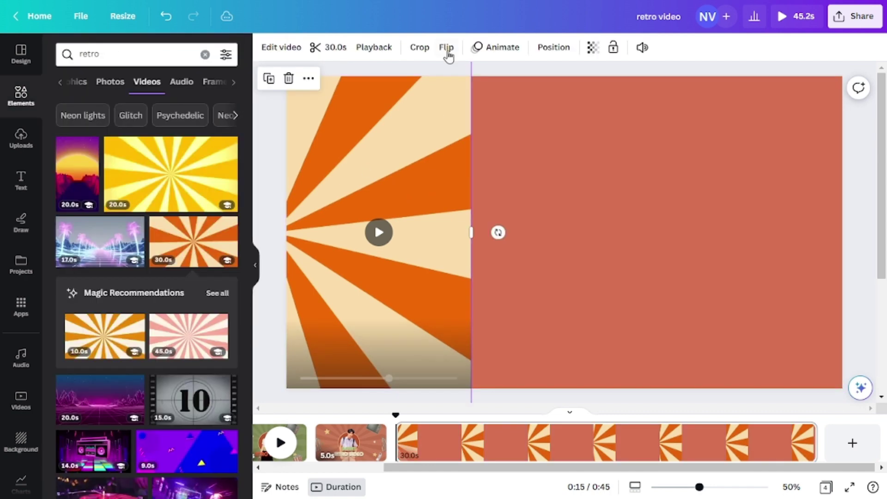
{"action": "left_click", "coordinate": [593, 46]}
{"action": "left_click_drag", "start_coordinate": [561, 92], "coordinate": [532, 95]}
{"action": "left_click", "coordinate": [599, 230]}
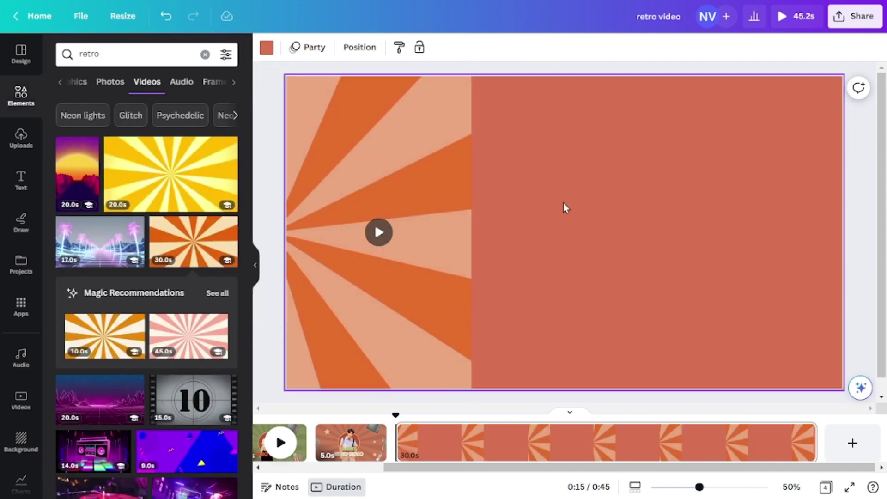
Step: Add a wide beige rectangle and fine-tune its size and position
{"action": "key", "text": "r"}
{"action": "left_click_drag", "start_coordinate": [519, 185], "coordinate": [336, 130]}
{"action": "left_click", "coordinate": [323, 47]}
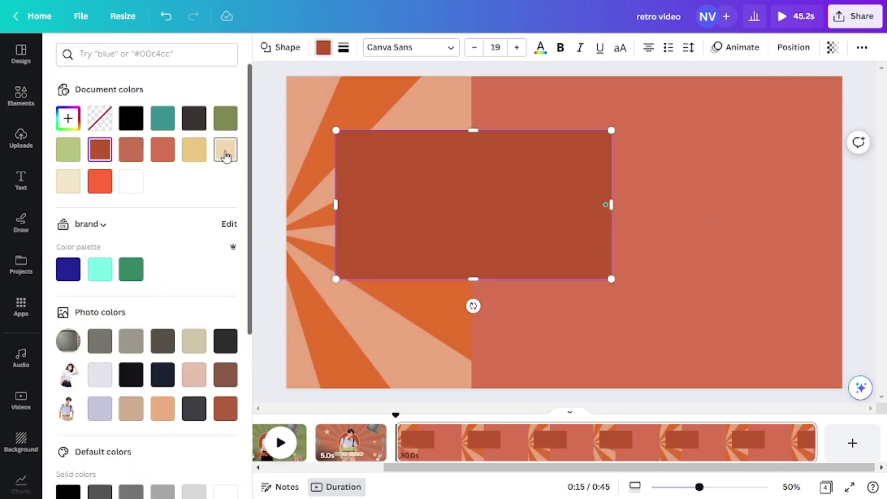
{"action": "left_click", "coordinate": [226, 158]}
{"action": "left_click_drag", "start_coordinate": [508, 229], "coordinate": [506, 269]}
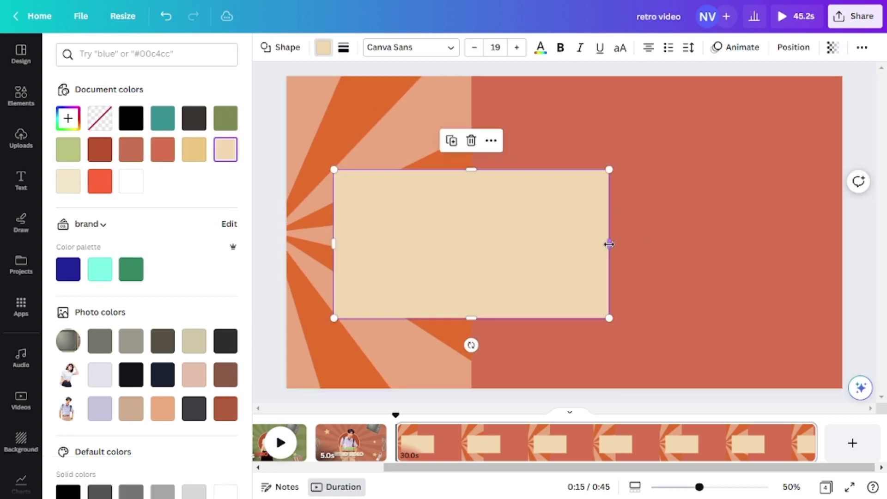
{"action": "left_click_drag", "start_coordinate": [610, 243], "coordinate": [572, 243]}
{"action": "left_click_drag", "start_coordinate": [451, 168], "coordinate": [451, 162]}
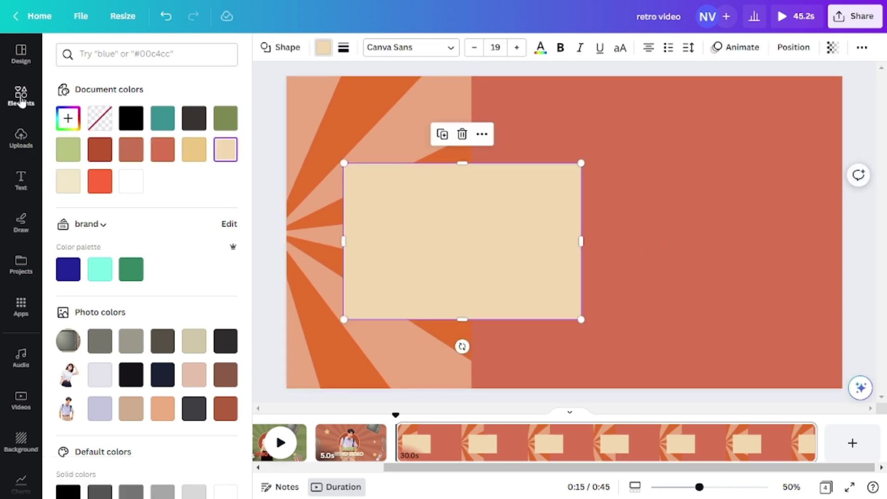
{"action": "left_click", "coordinate": [21, 99]}
Step: Add the group sky photo and size it to fill the beige rectangle
{"action": "left_click", "coordinate": [21, 138]}
{"action": "left_click", "coordinate": [113, 366]}
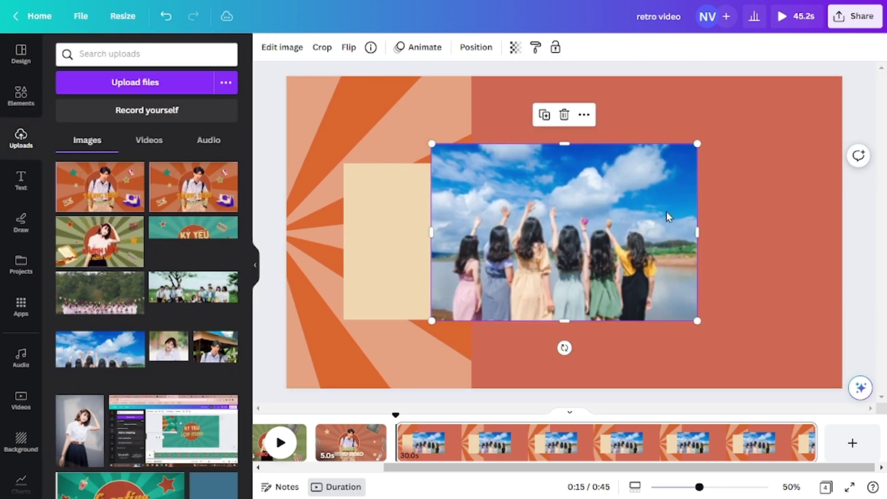
{"action": "left_click_drag", "start_coordinate": [697, 142], "coordinate": [615, 203]}
{"action": "left_click_drag", "start_coordinate": [569, 250], "coordinate": [491, 219]}
{"action": "left_click_drag", "start_coordinate": [534, 292], "coordinate": [574, 319]}
{"action": "left_click", "coordinate": [584, 228]}
{"action": "left_click", "coordinate": [459, 321]}
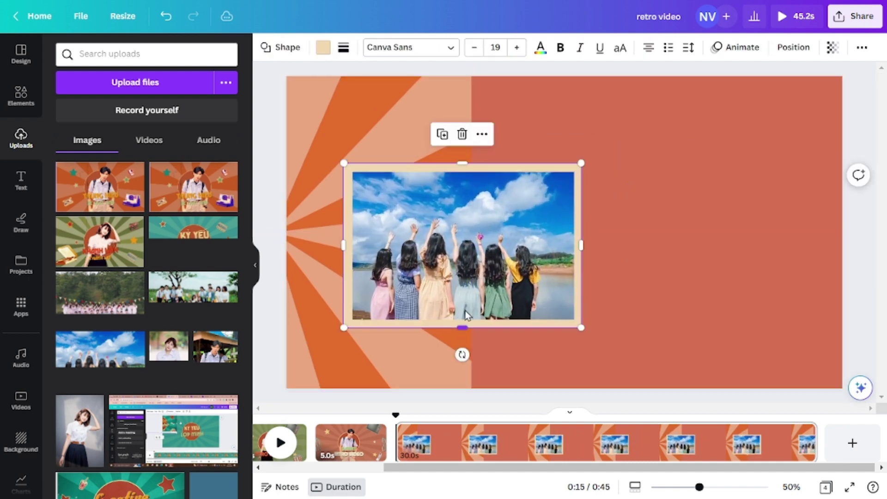
Step: Apply the Rosie filter to the group photo
{"action": "left_click", "coordinate": [458, 278]}
{"action": "left_click", "coordinate": [282, 47]}
{"action": "scroll", "coordinate": [250, 362], "scroll_direction": "down", "scroll_amount": 5}
{"action": "left_click", "coordinate": [227, 291]}
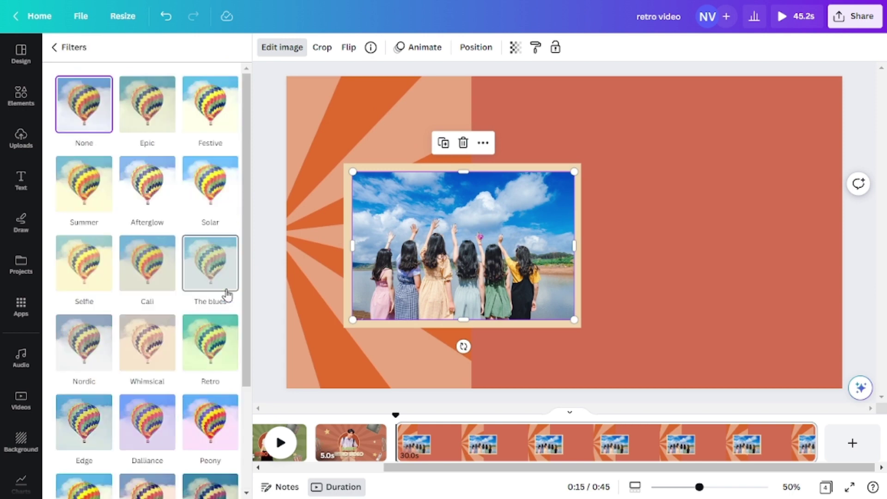
{"action": "scroll", "coordinate": [229, 347], "scroll_direction": "down", "scroll_amount": 3}
{"action": "left_click", "coordinate": [148, 361]}
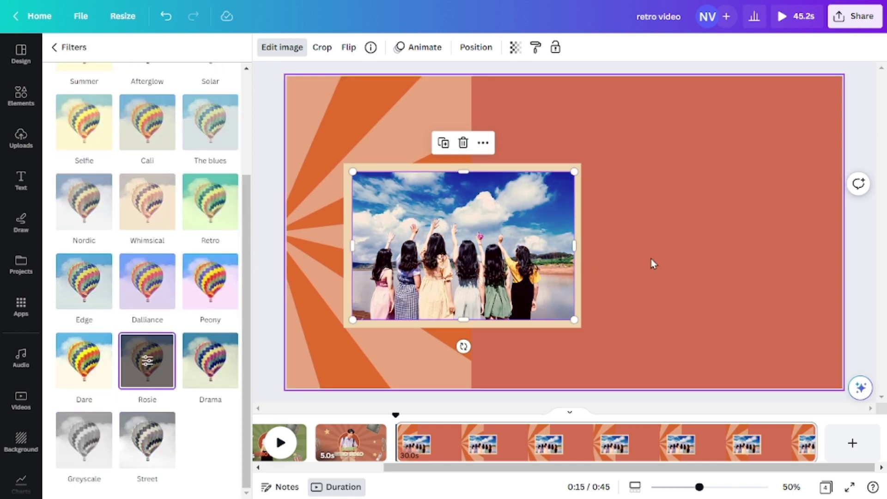
Step: Group the photo with its beige frame and move the group up-left
{"action": "left_click", "coordinate": [543, 283]}
{"action": "key", "text": "ctrl+g"}
{"action": "left_click_drag", "start_coordinate": [554, 236], "coordinate": [546, 209]}
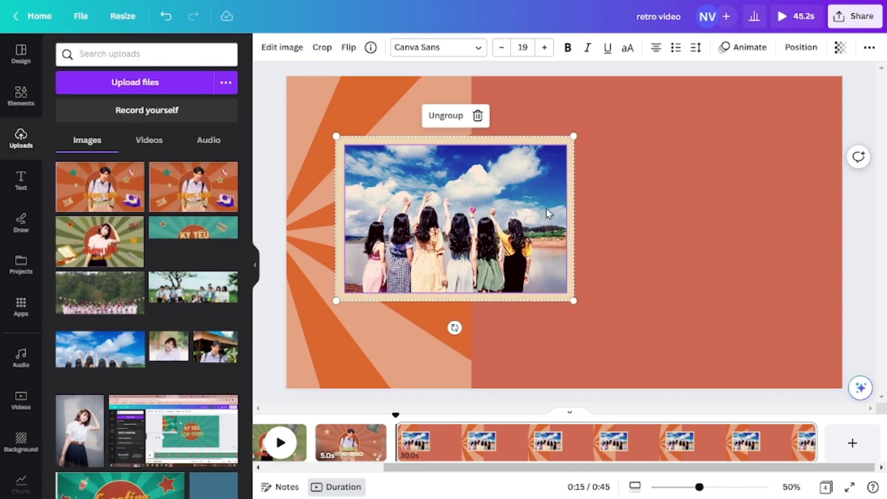
Step: Add a cream OUR YOUTH heading to the right of the framed photo
{"action": "key", "text": "ctrl+v"}
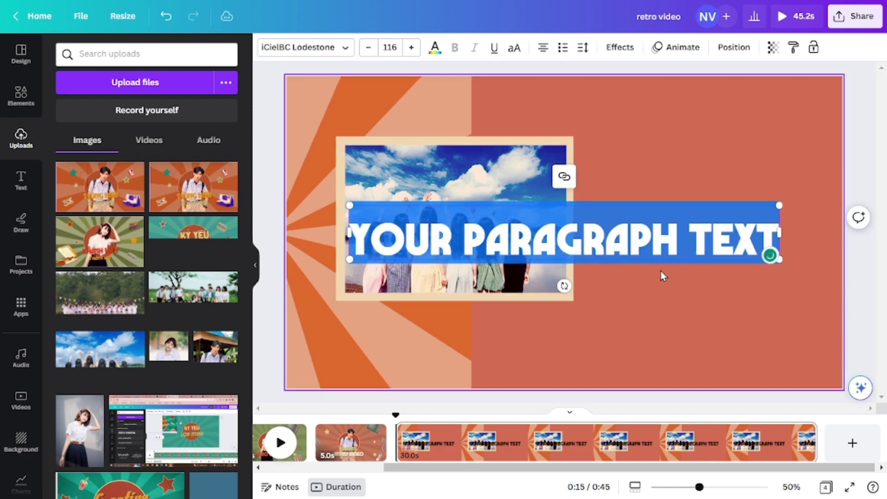
{"action": "left_click_drag", "start_coordinate": [779, 205], "coordinate": [560, 233]}
{"action": "left_click_drag", "start_coordinate": [468, 286], "coordinate": [714, 215]}
{"action": "double_click", "coordinate": [702, 178]}
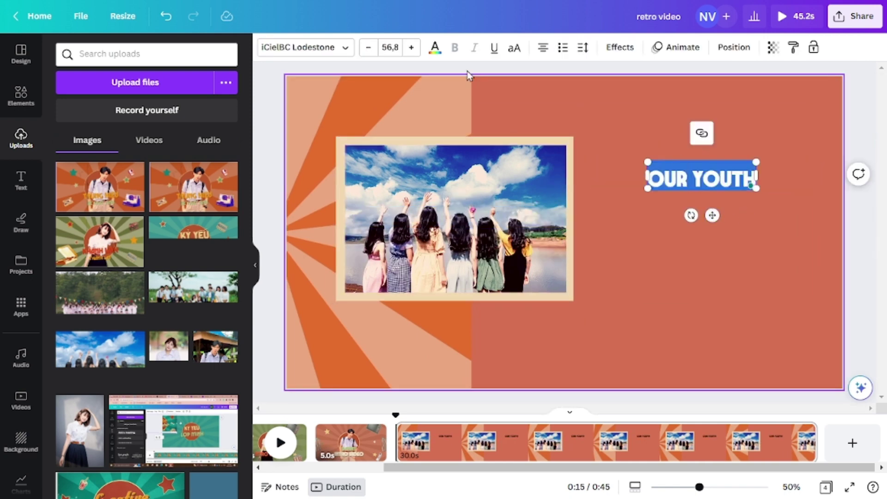
{"action": "left_click", "coordinate": [435, 47]}
{"action": "left_click", "coordinate": [194, 150]}
{"action": "left_click_drag", "start_coordinate": [646, 162], "coordinate": [565, 142]}
{"action": "key", "text": "Escape"}
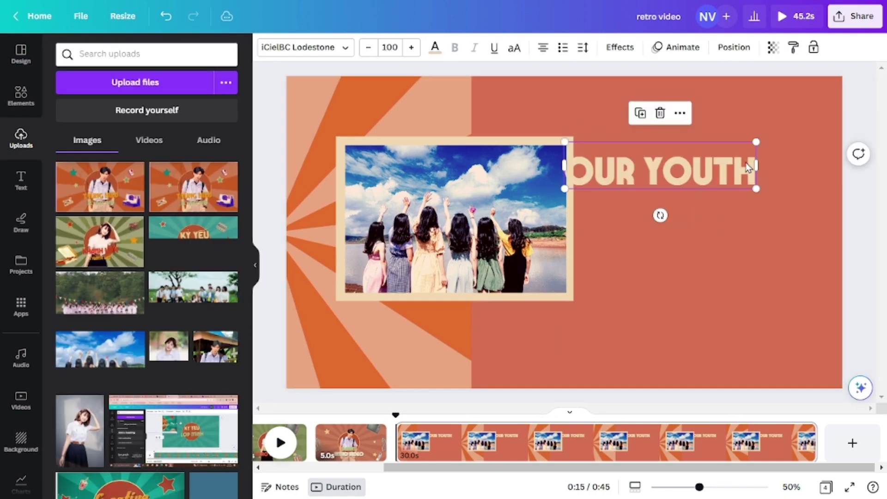
{"action": "left_click_drag", "start_coordinate": [684, 172], "coordinate": [738, 172]}
{"action": "left_click", "coordinate": [435, 47]}
{"action": "left_click", "coordinate": [748, 246]}
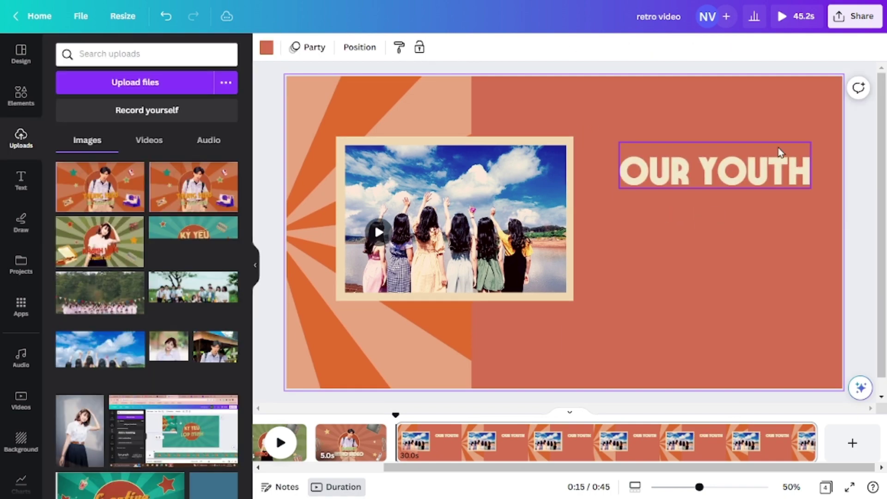
{"action": "left_click", "coordinate": [779, 155]}
Step: Add a 30pt Fraunces subtitle text box beneath the heading
{"action": "key", "text": "t"}
{"action": "left_click", "coordinate": [389, 47]}
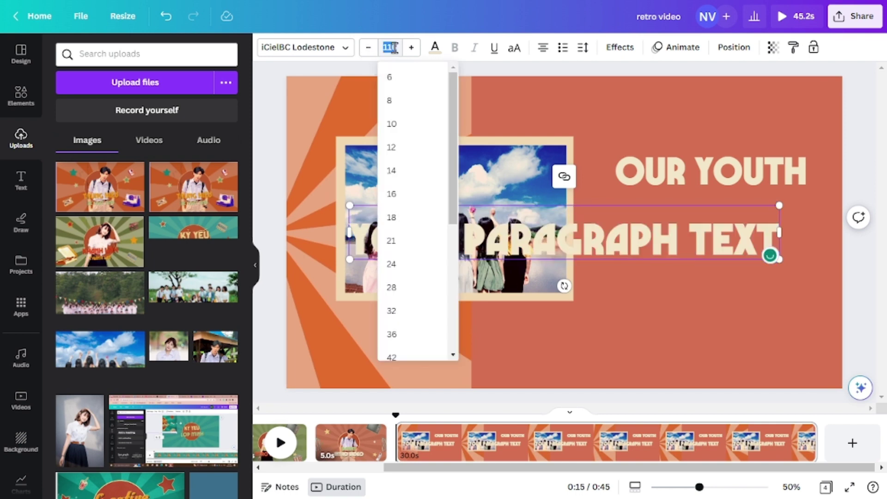
{"action": "type", "text": "30"}
{"action": "key", "text": "Return"}
{"action": "left_click", "coordinate": [301, 47]}
{"action": "left_click", "coordinate": [227, 226]}
{"action": "left_click_drag", "start_coordinate": [595, 246], "coordinate": [743, 240]}
Step: Set the subtitle text to 'put your text in here and click enter !'
{"action": "double_click", "coordinate": [726, 211]}
{"action": "key", "text": "BackSpace"}
{"action": "type", "text": "is what c"}
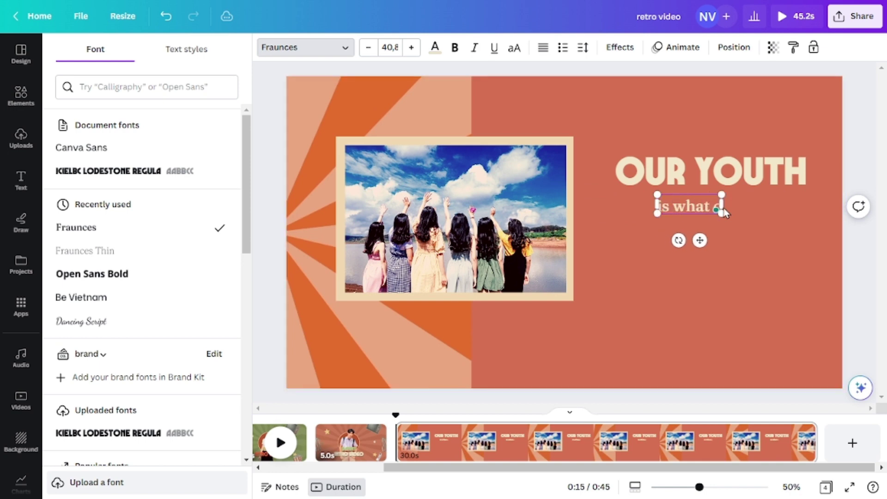
{"action": "type", "text": "omes with"}
{"action": "key", "text": "BackSpace"}
{"action": "key", "text": "BackSpace"}
{"action": "key", "text": "BackSpace"}
{"action": "key", "text": "BackSpace"}
{"action": "key", "text": "BackSpace"}
{"action": "key", "text": "BackSpace"}
{"action": "key", "text": "BackSpace"}
{"action": "key", "text": "BackSpace"}
{"action": "key", "text": "BackSpace"}
{"action": "key", "text": "BackSpace"}
{"action": "key", "text": "BackSpace"}
{"action": "key", "text": "BackSpace"}
{"action": "key", "text": "BackSpace"}
{"action": "key", "text": "BackSpace"}
{"action": "key", "text": "BackSpace"}
{"action": "key", "text": "BackSpace"}
{"action": "key", "text": "BackSpace"}
{"action": "key", "text": "BackSpace"}
{"action": "type", "text": "put your text in he"}
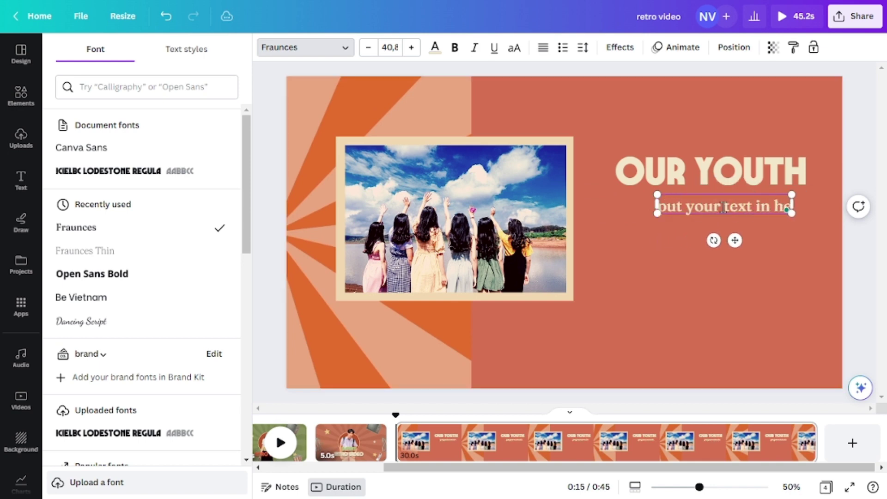
{"action": "type", "text": "re and click enter !"}
{"action": "left_click", "coordinate": [782, 259]}
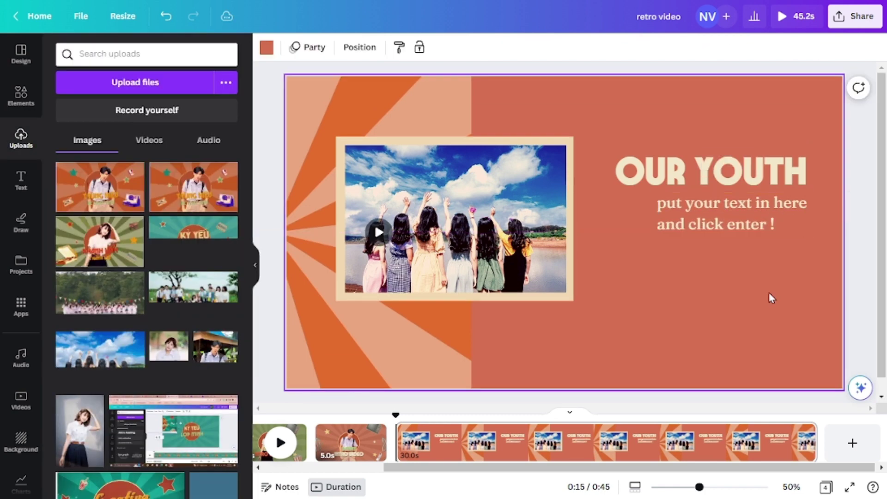
Step: Shorten the photo slide's clip and move the copied intro slide toward the end
{"action": "left_click_drag", "start_coordinate": [815, 442], "coordinate": [629, 440]}
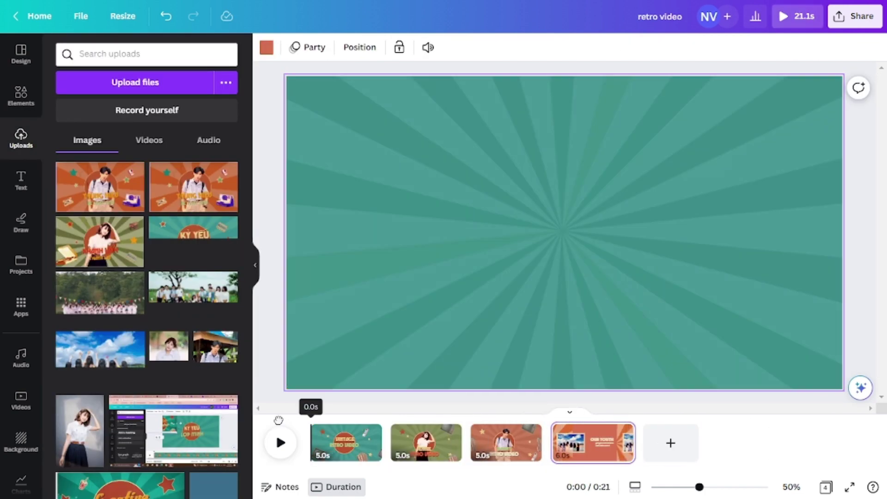
{"action": "left_click", "coordinate": [420, 449]}
{"action": "left_click_drag", "start_coordinate": [448, 446], "coordinate": [707, 432]}
Step: Retitle the copied intro slide THANK YOU / FOR WATCHING on two lines and place it last
{"action": "left_click", "coordinate": [590, 183]}
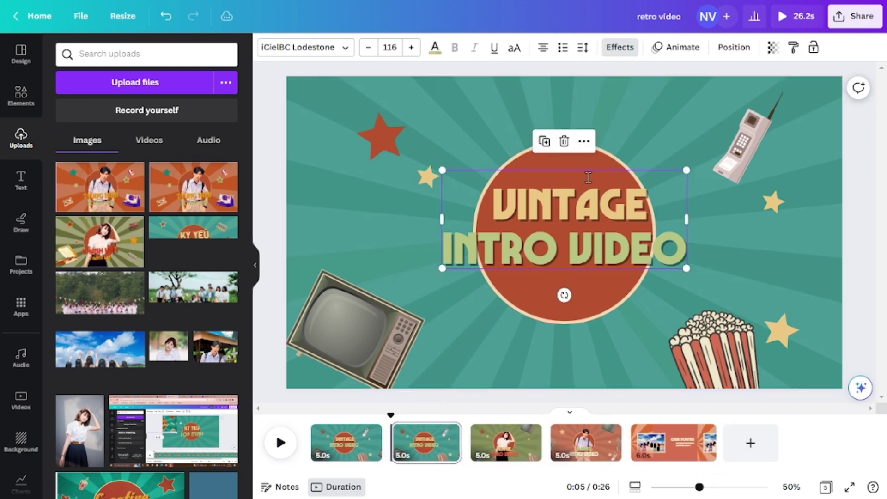
{"action": "double_click", "coordinate": [582, 196]}
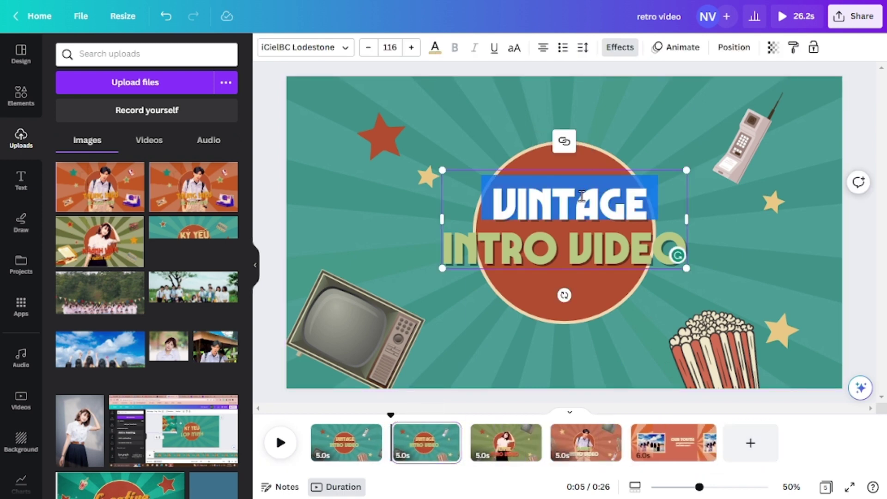
{"action": "type", "text": "THANK YO"}
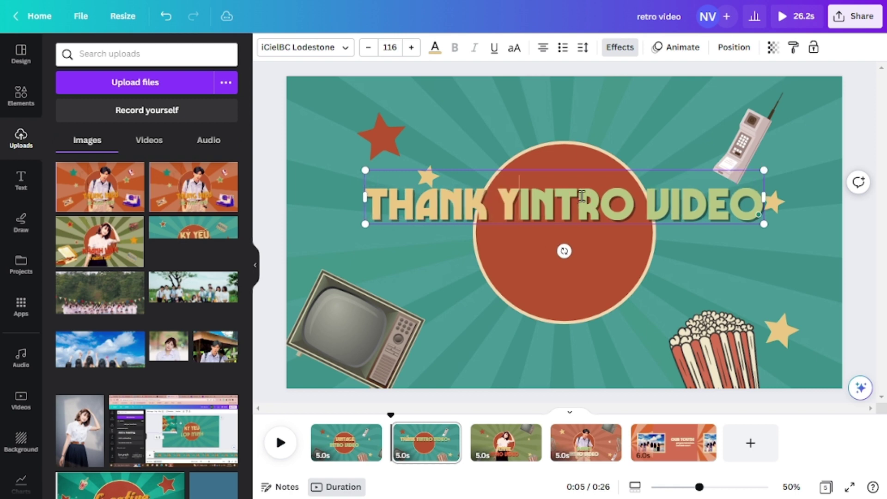
{"action": "type", "text": "U"}
{"action": "key", "text": "Return"}
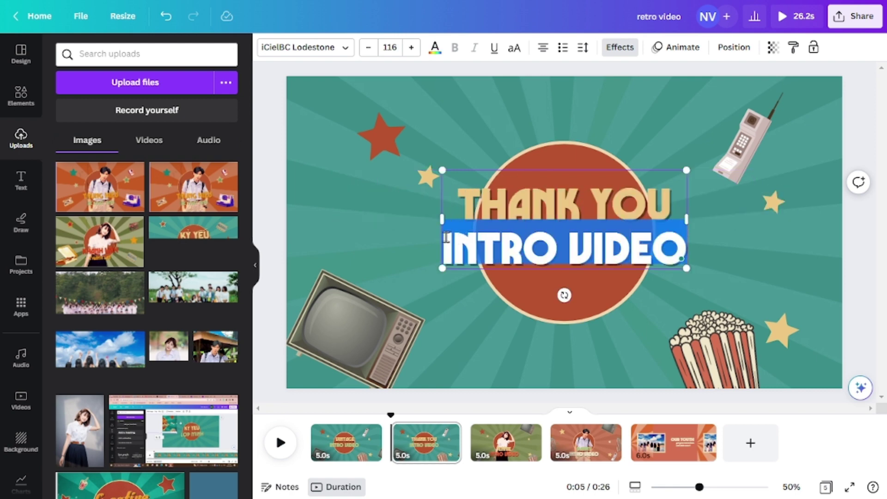
{"action": "type", "text": "FOR WA"}
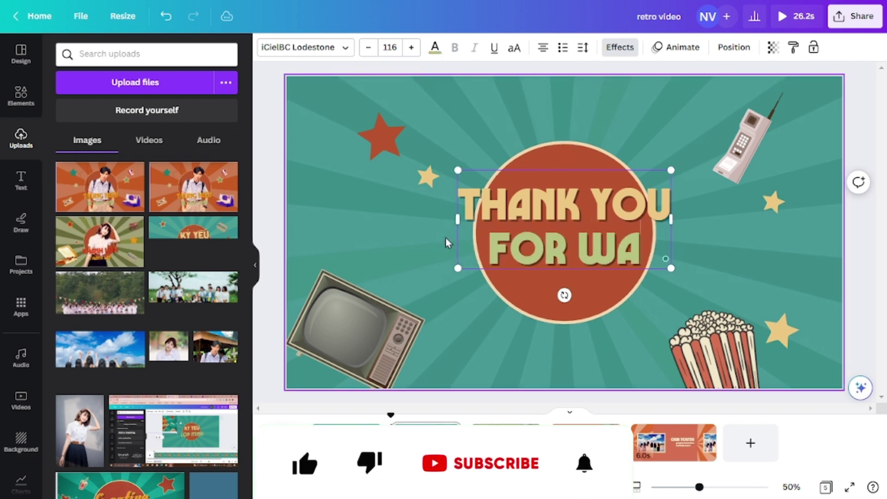
{"action": "type", "text": "TCHING"}
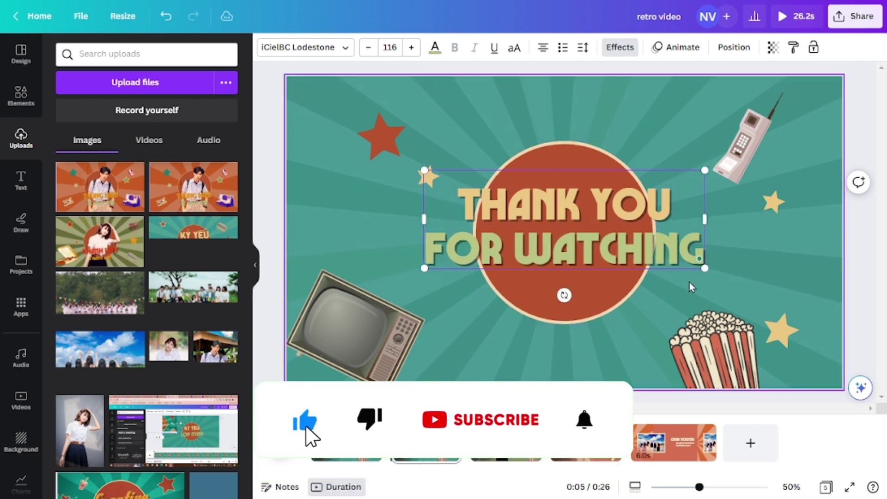
{"action": "left_click", "coordinate": [689, 282]}
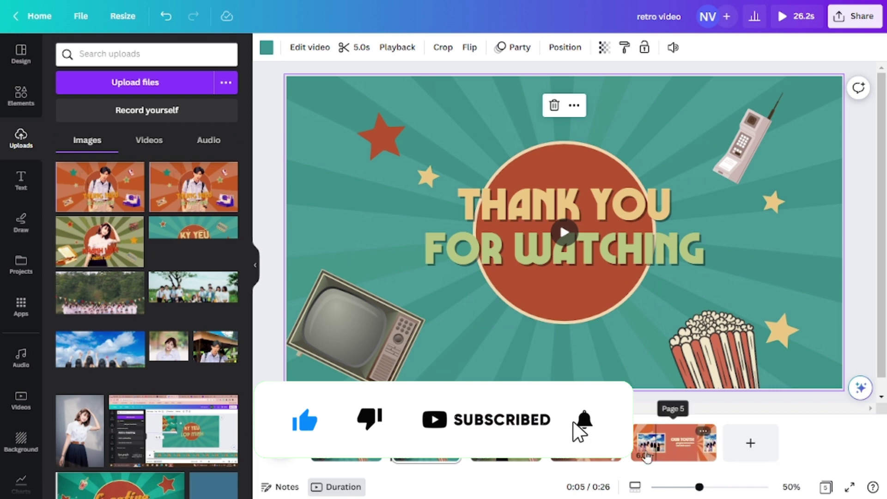
{"action": "mouse_move", "coordinate": [426, 442]}
{"action": "left_mouse_down"}
{"action": "mouse_move", "coordinate": [717, 435]}
{"action": "mouse_move", "coordinate": [437, 441]}
{"action": "left_mouse_up"}
{"action": "left_click_drag", "start_coordinate": [612, 458], "coordinate": [684, 435]}
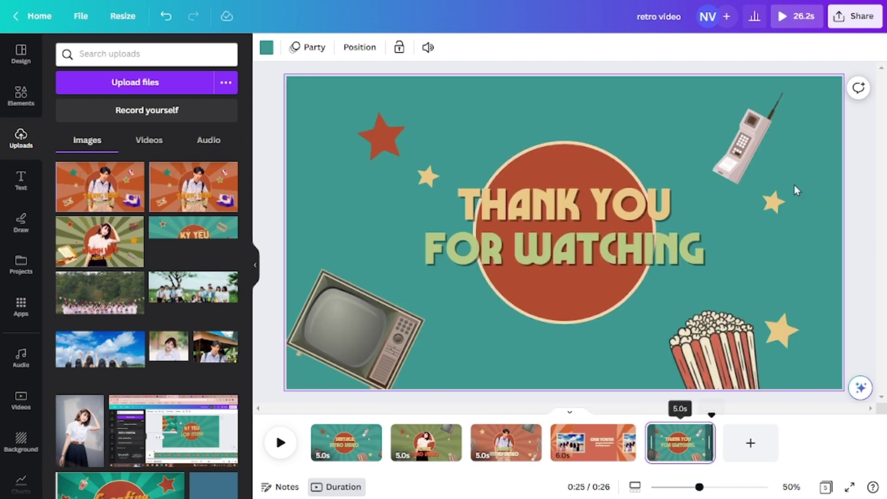
Step: Preview the whole five-slide video, close the preview, and bring up the audio library
{"action": "left_click", "coordinate": [801, 21]}
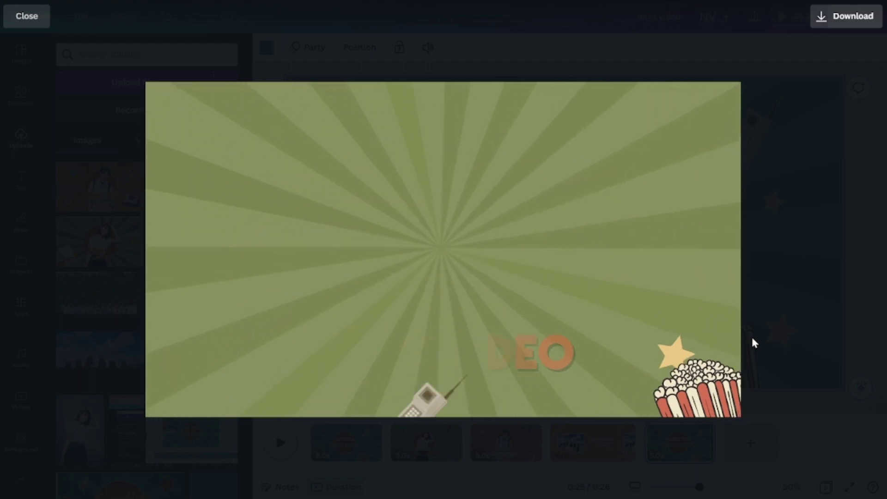
{"action": "left_click", "coordinate": [752, 341]}
{"action": "left_click", "coordinate": [20, 365]}
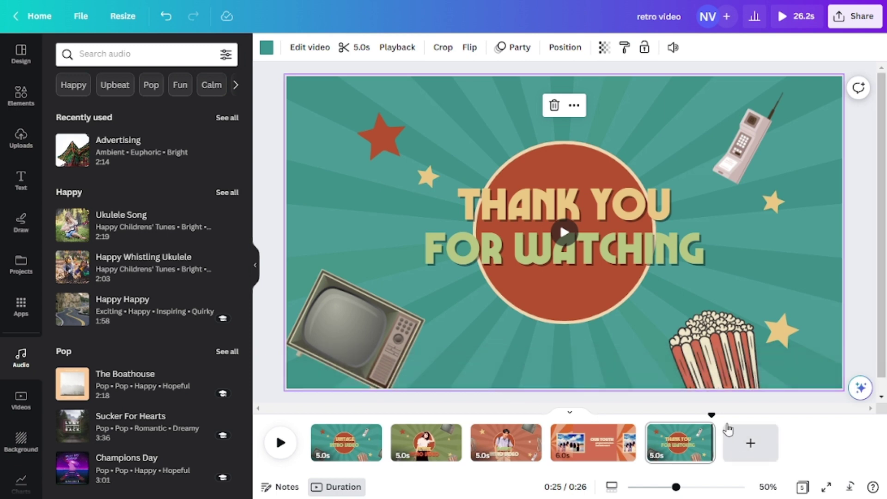
Step: Return the playhead to 0:00, delete the added library music track, and list the uploads
{"action": "left_click", "coordinate": [311, 415]}
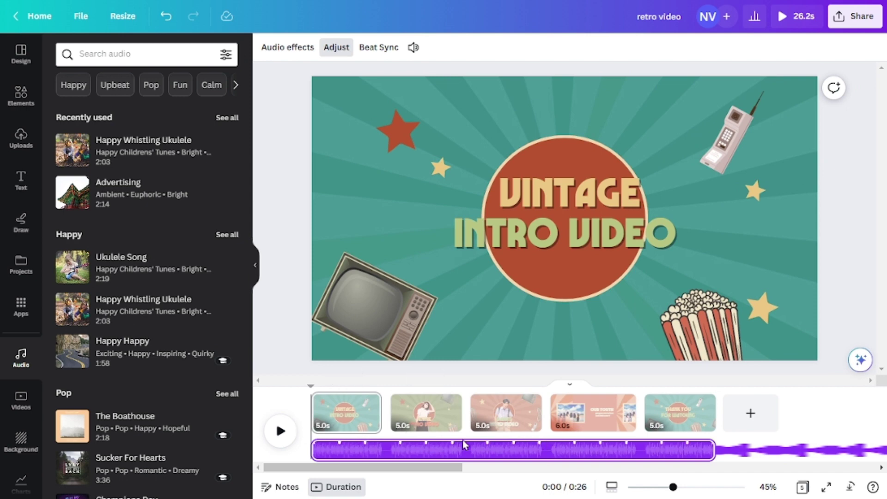
{"action": "key", "text": "Delete"}
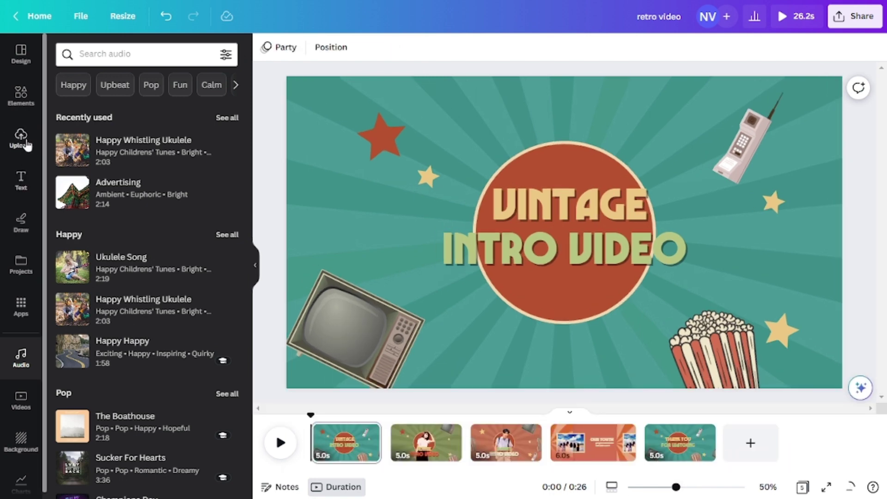
{"action": "left_click", "coordinate": [21, 137]}
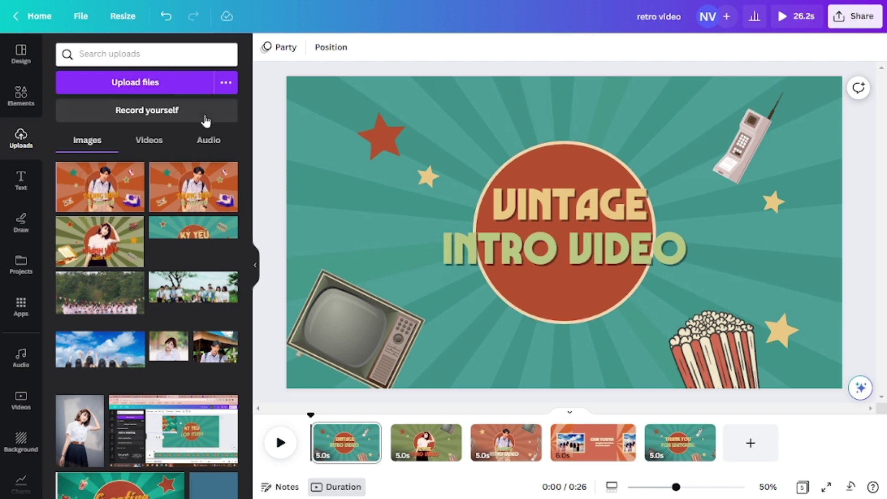
Step: Add the uploaded Baby One More Time song as background music and play it back to check
{"action": "left_click", "coordinate": [209, 142]}
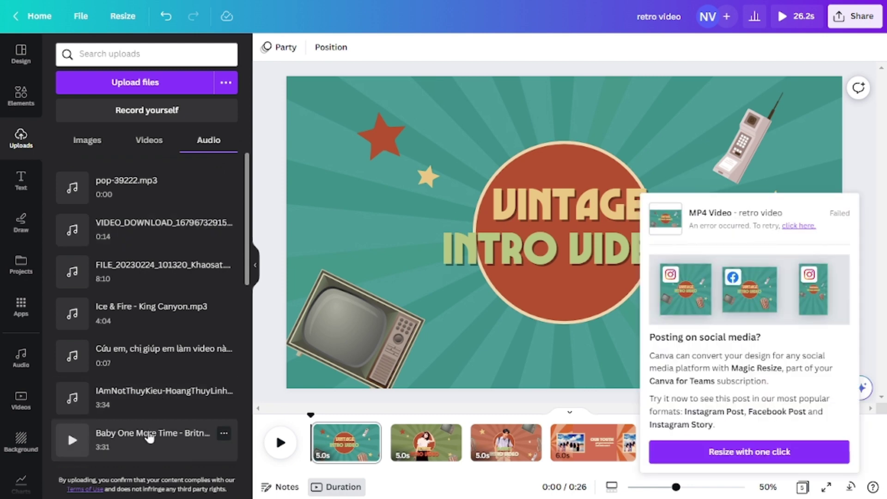
{"action": "left_click", "coordinate": [148, 437]}
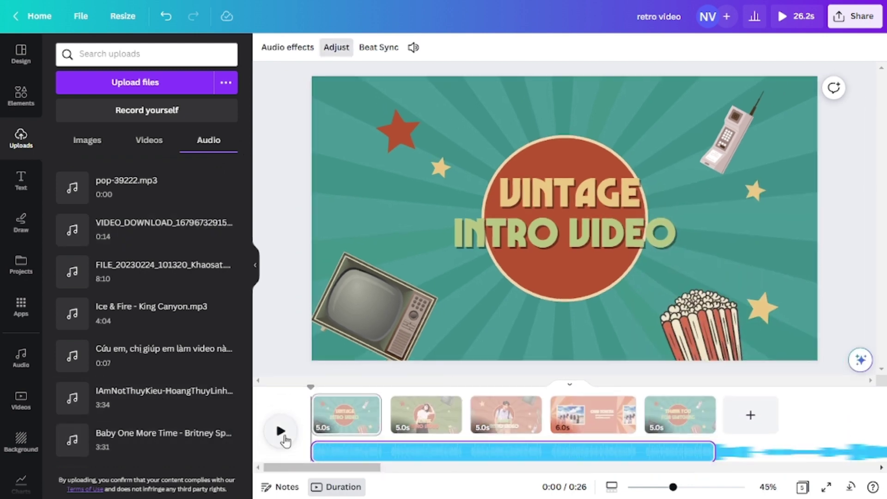
{"action": "left_click", "coordinate": [281, 436]}
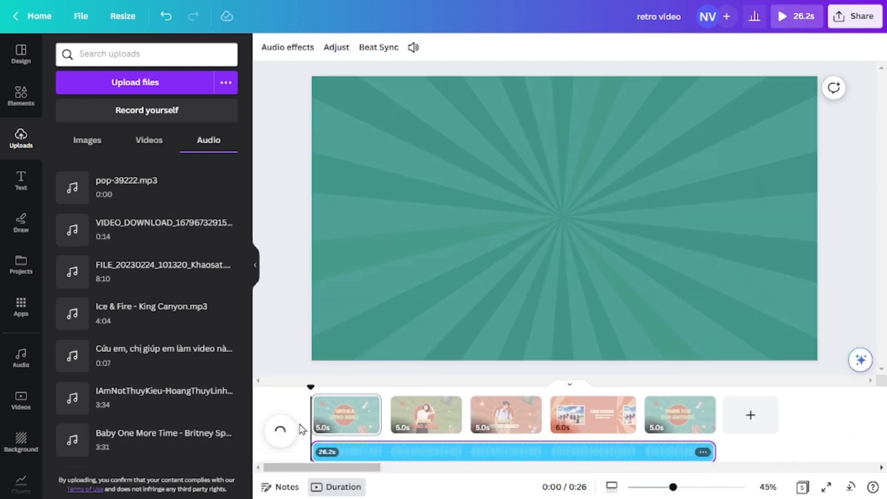
{"action": "left_click", "coordinate": [273, 332]}
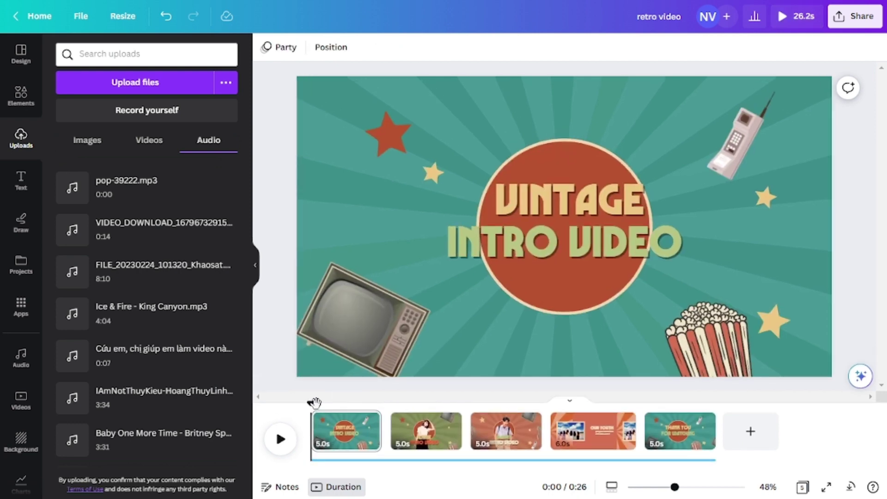
{"action": "left_click_drag", "start_coordinate": [315, 403], "coordinate": [267, 400]}
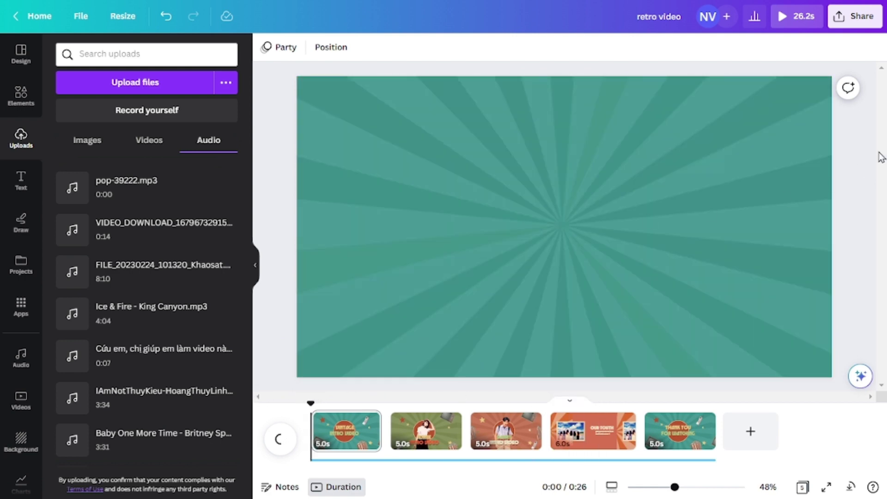
Step: Start an MP4 download of the retro video, then cancel it while in progress
{"action": "left_click", "coordinate": [860, 18]}
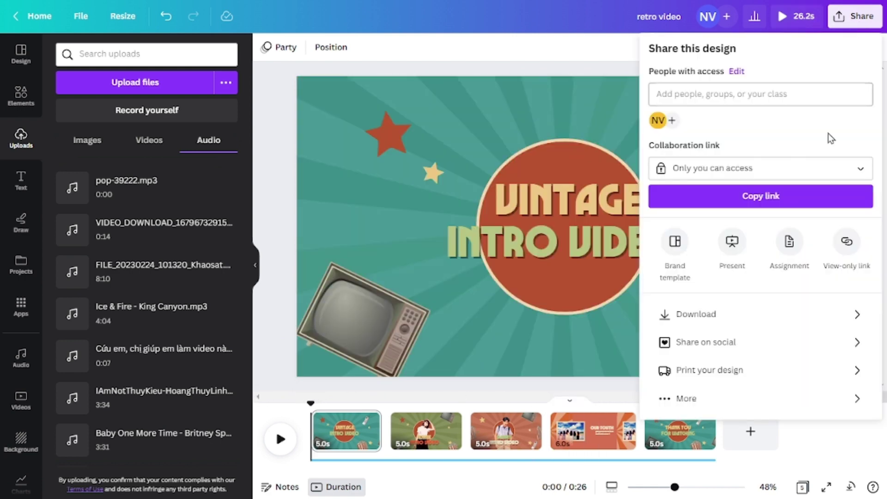
{"action": "left_click", "coordinate": [740, 321]}
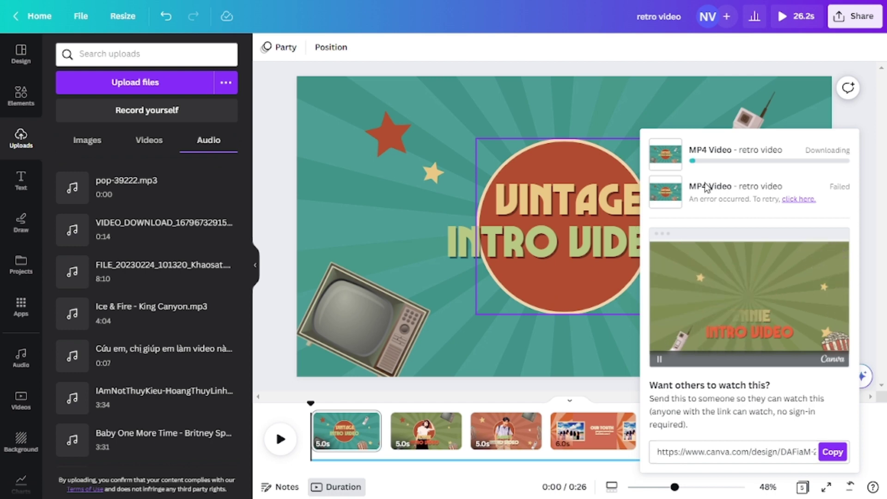
{"action": "mouse_move", "coordinate": [662, 163]}
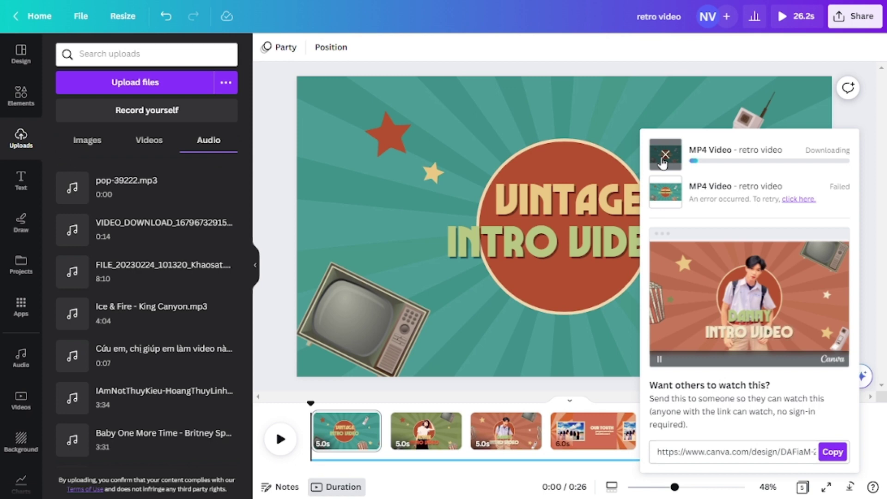
{"action": "left_click", "coordinate": [664, 159]}
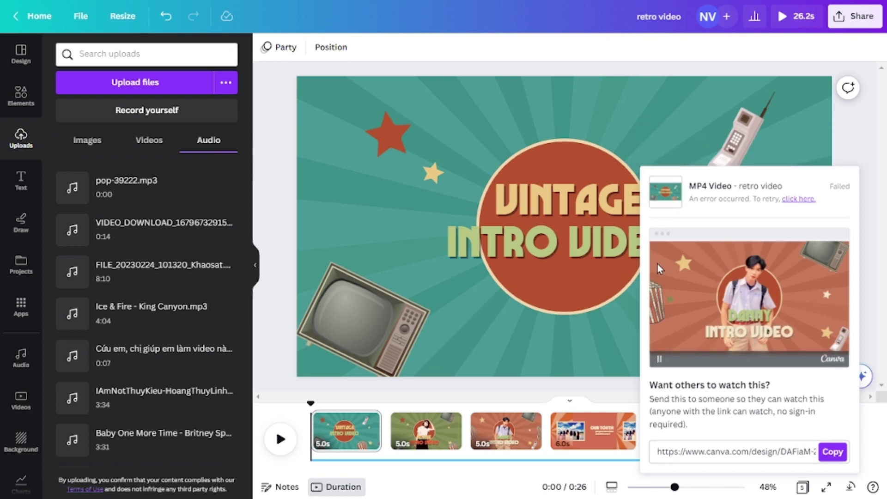